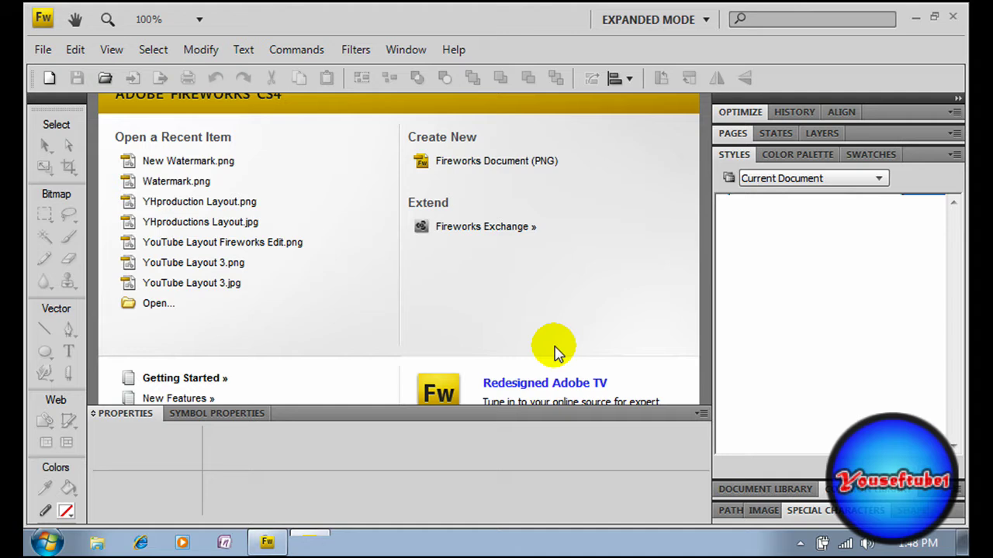
- Start a new Fireworks PNG document at 100 × 100 with 72 resolution
{"action": "left_click", "coordinate": [527, 176]}
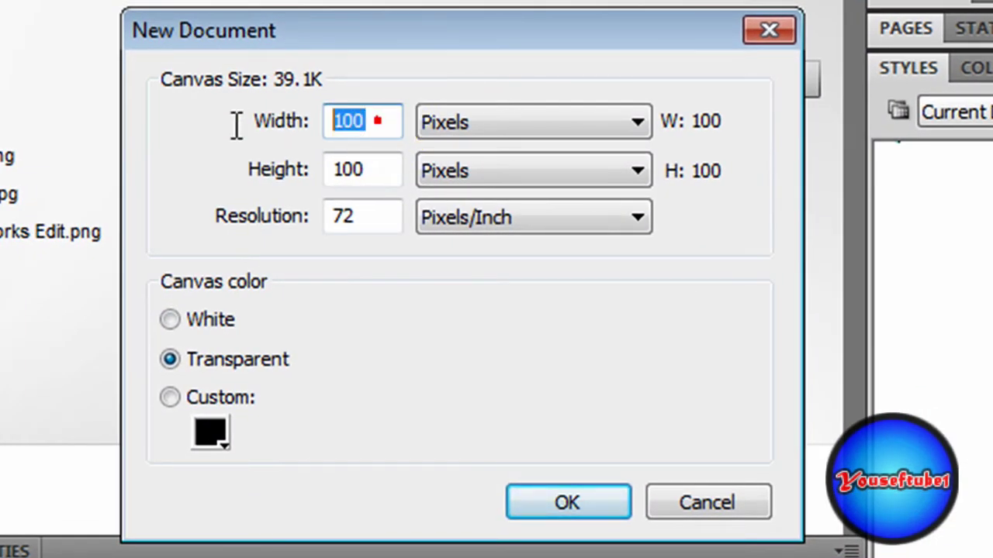
{"action": "left_click", "coordinate": [286, 128]}
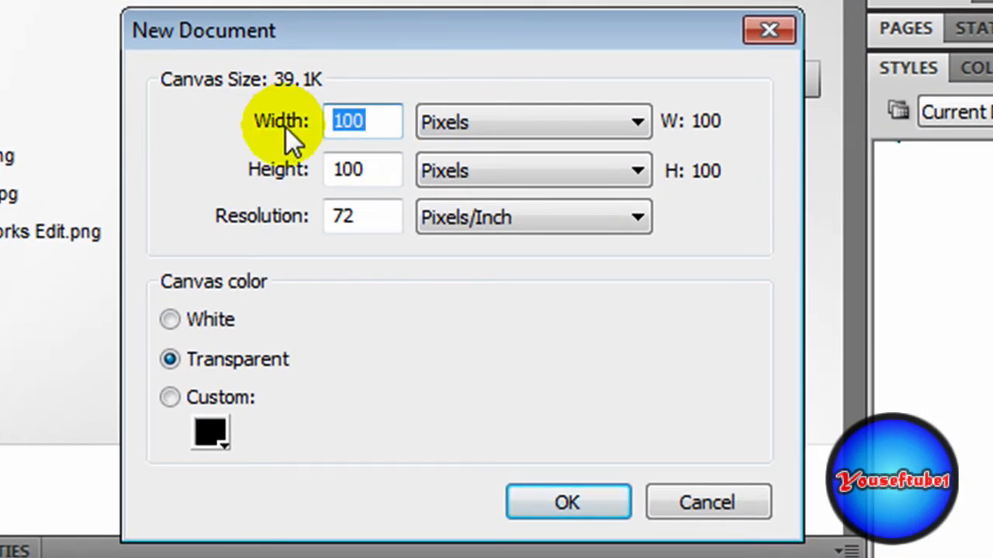
{"action": "left_click", "coordinate": [386, 169]}
{"action": "double_click", "coordinate": [386, 169]}
{"action": "left_click", "coordinate": [288, 180]}
{"action": "left_click", "coordinate": [338, 223]}
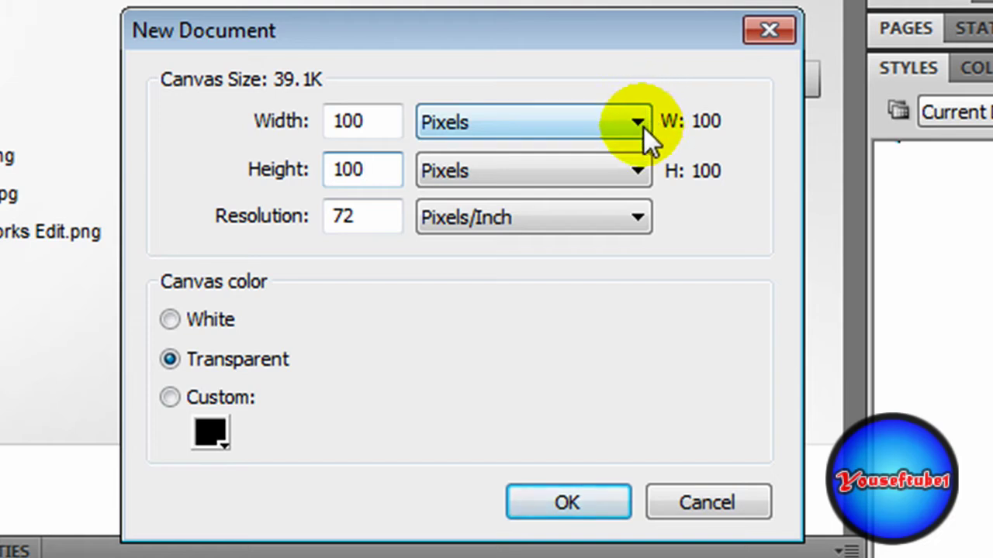
- Keep pixel units and Pixels/Inch resolution, and make the canvas transparent
{"action": "left_click_drag", "start_coordinate": [638, 122], "coordinate": [642, 144]}
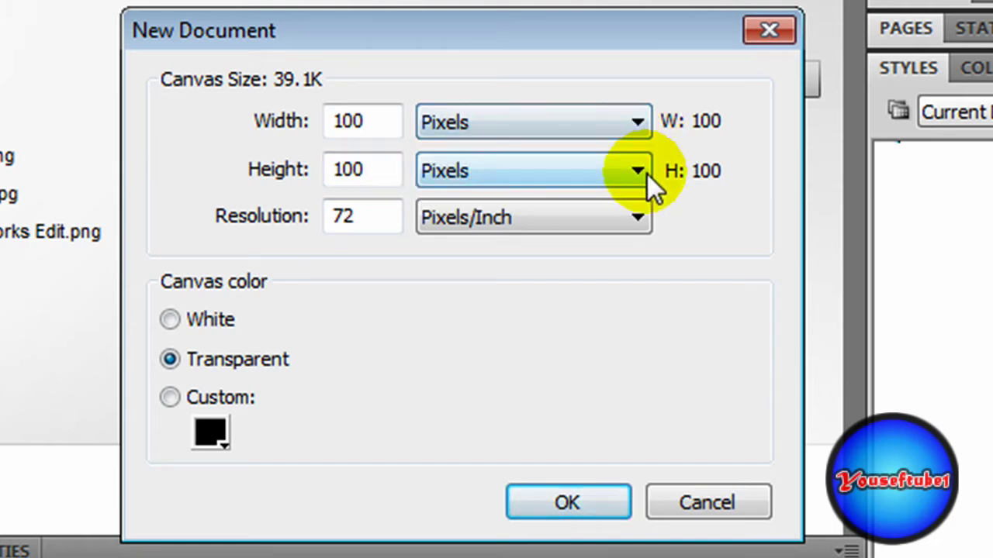
{"action": "left_click", "coordinate": [641, 170]}
{"action": "left_click", "coordinate": [647, 179]}
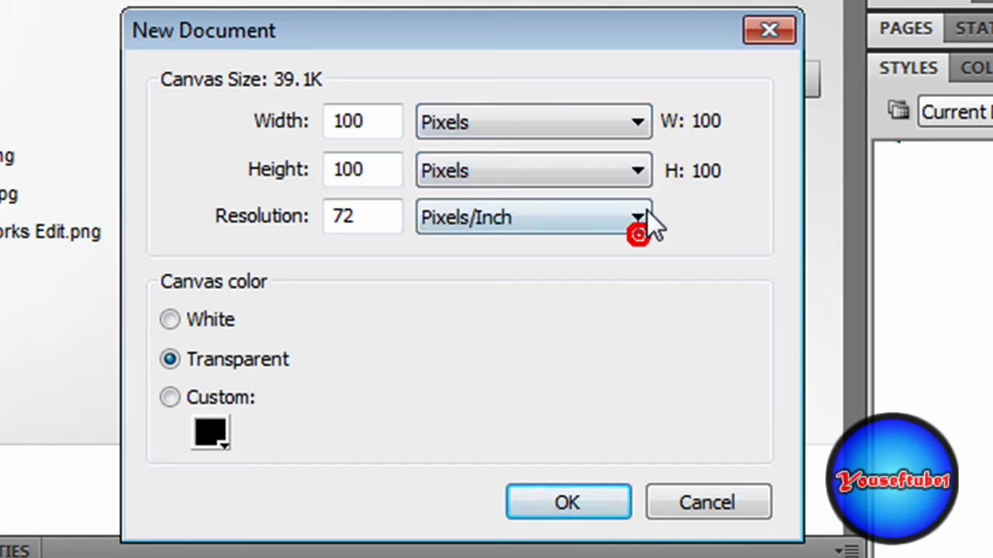
{"action": "left_click", "coordinate": [638, 209]}
{"action": "left_click", "coordinate": [638, 211]}
{"action": "left_click", "coordinate": [169, 318]}
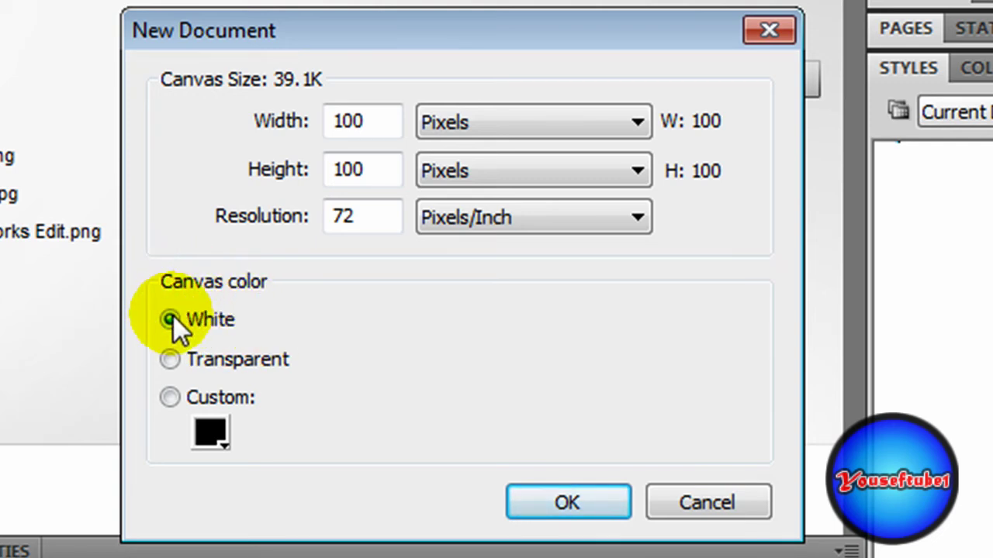
{"action": "left_click", "coordinate": [171, 359]}
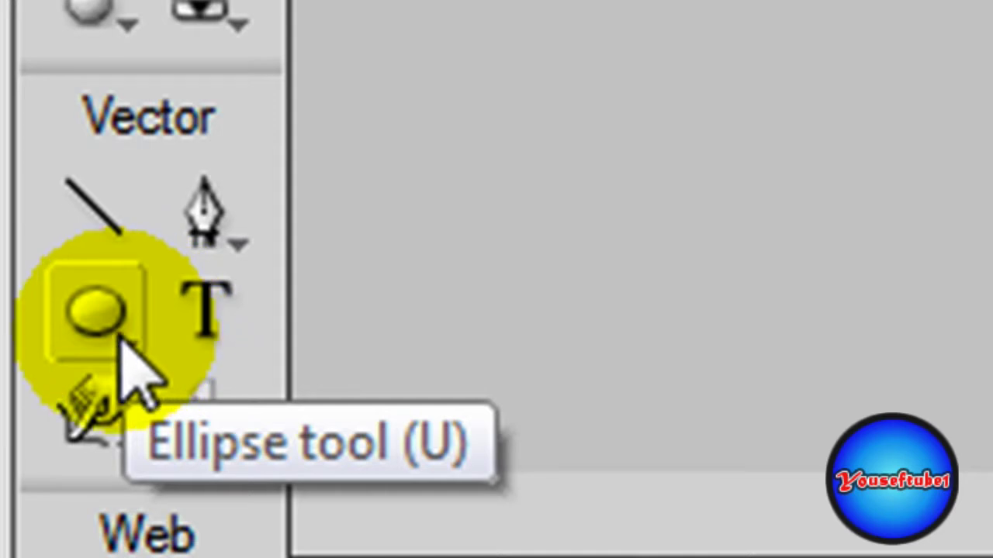
- Choose the Ellipse tool from the basic shape flyout in the Tools panel
{"action": "left_click", "coordinate": [122, 341]}
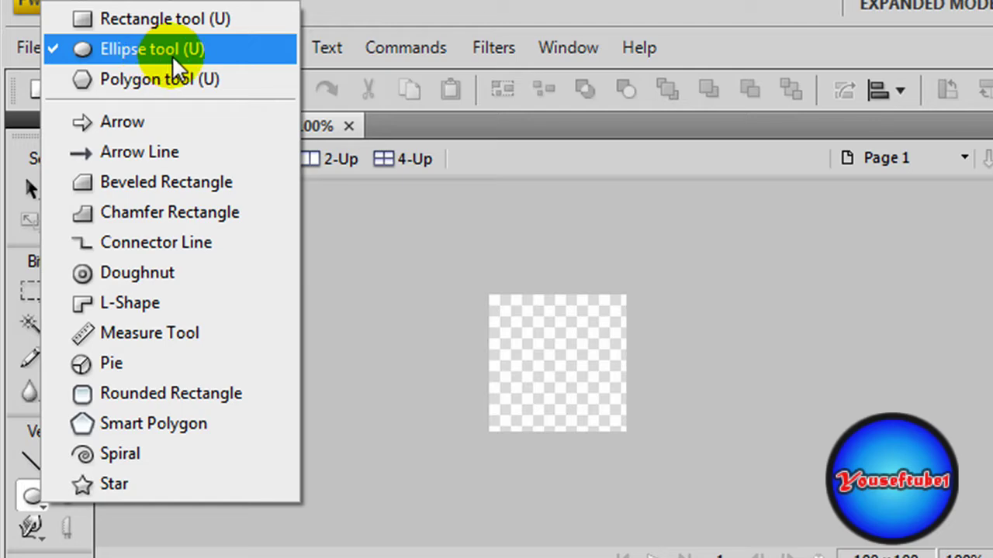
{"action": "left_click", "coordinate": [173, 58]}
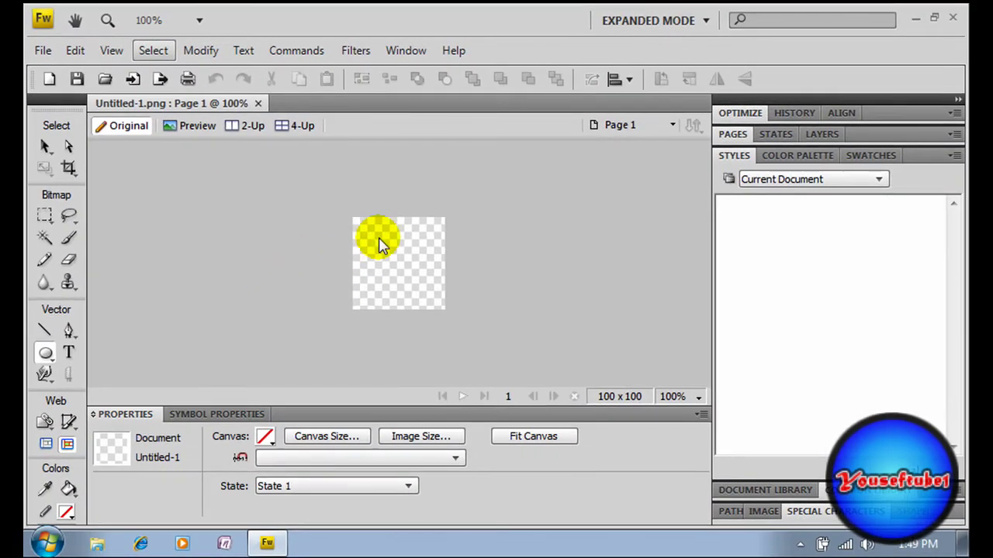
{"action": "left_click", "coordinate": [46, 353]}
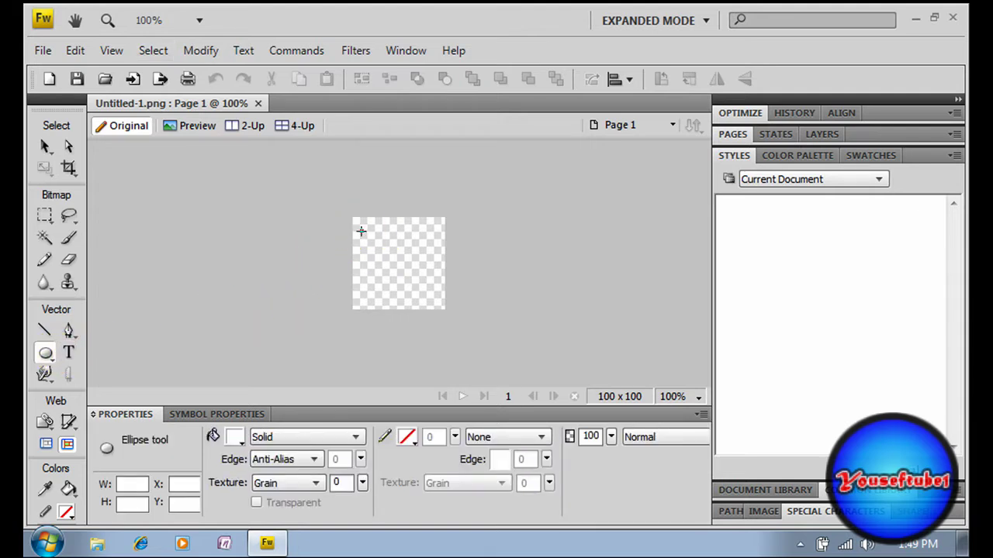
- Draw an 84 × 84 circle and move it with the Pointer tool to X 8, Y 8
{"action": "left_click_drag", "start_coordinate": [360, 231], "coordinate": [439, 306]}
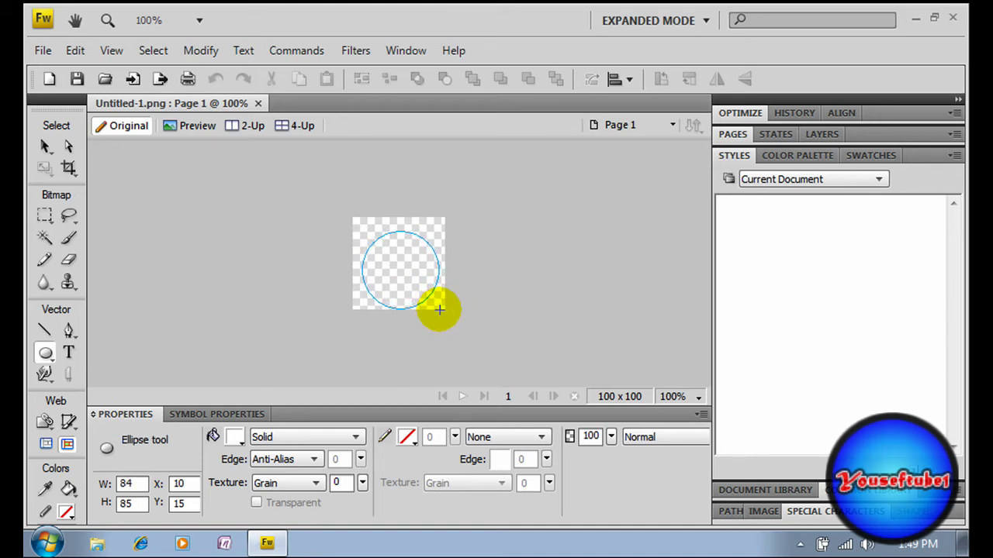
{"action": "left_click_drag", "start_coordinate": [439, 309], "coordinate": [439, 309]}
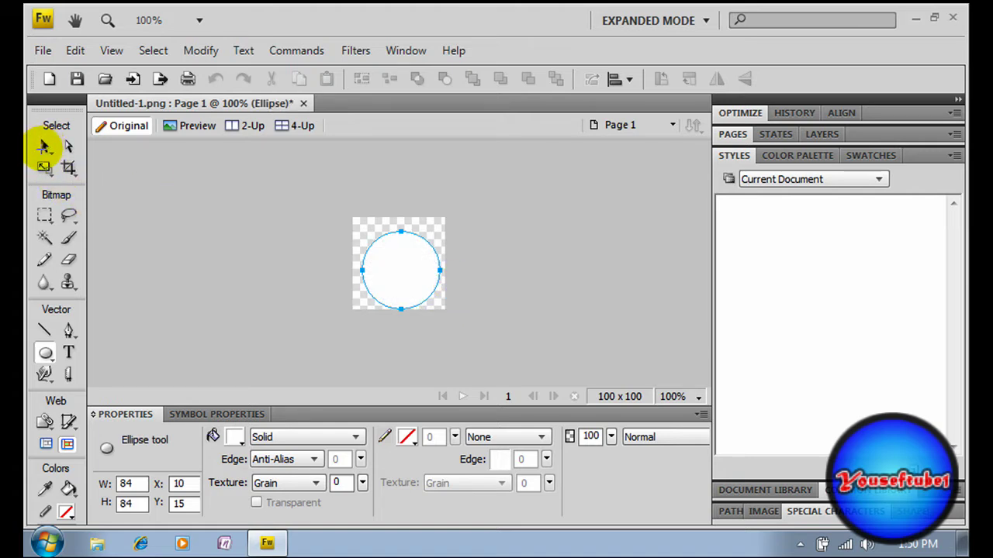
{"action": "left_click", "coordinate": [43, 147]}
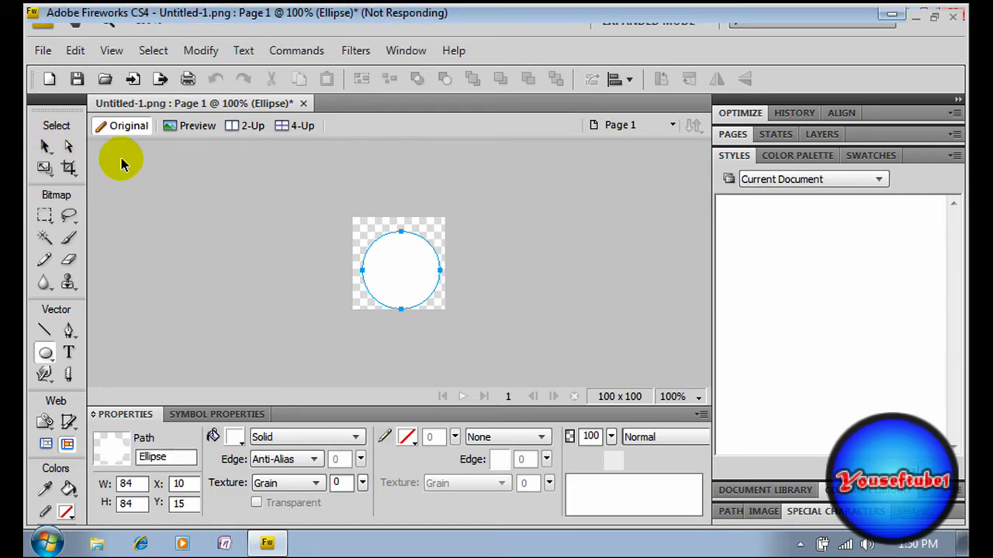
{"action": "left_click_drag", "start_coordinate": [404, 273], "coordinate": [402, 267]}
{"action": "left_click", "coordinate": [401, 267]}
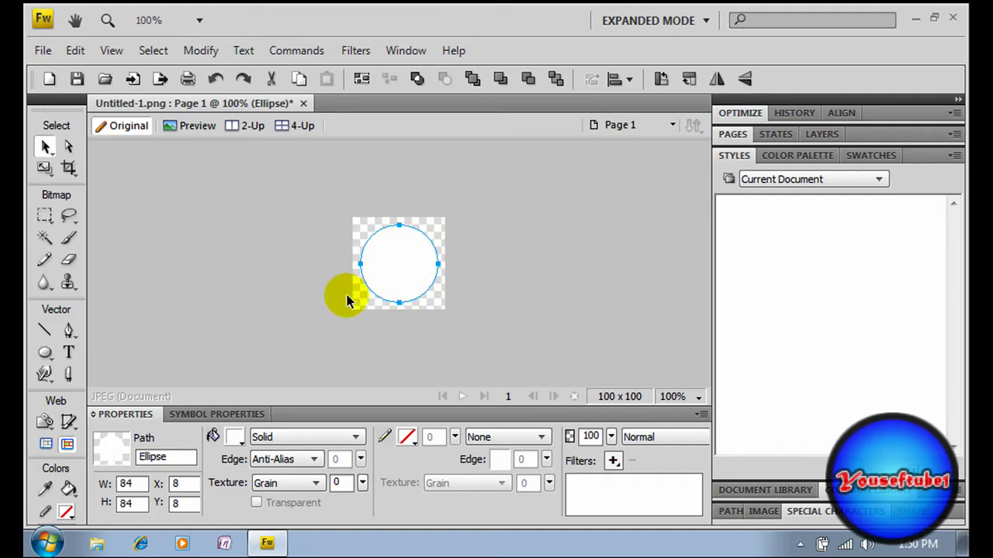
- Try the Chrome 002 style from the Chrome Styles library on the circle, then undo it
{"action": "left_click", "coordinate": [733, 159]}
{"action": "left_click", "coordinate": [735, 159]}
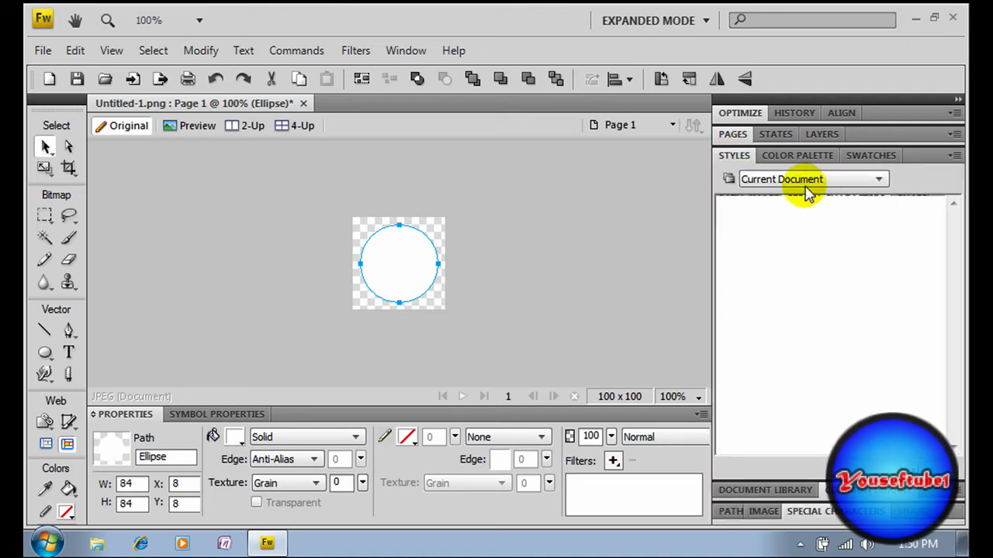
{"action": "left_click", "coordinate": [877, 179]}
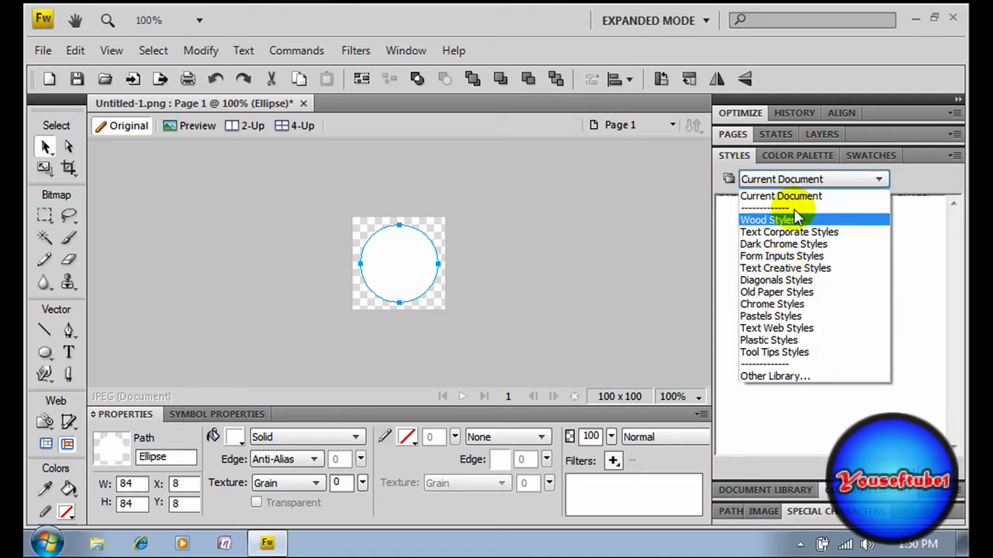
{"action": "left_click", "coordinate": [809, 307]}
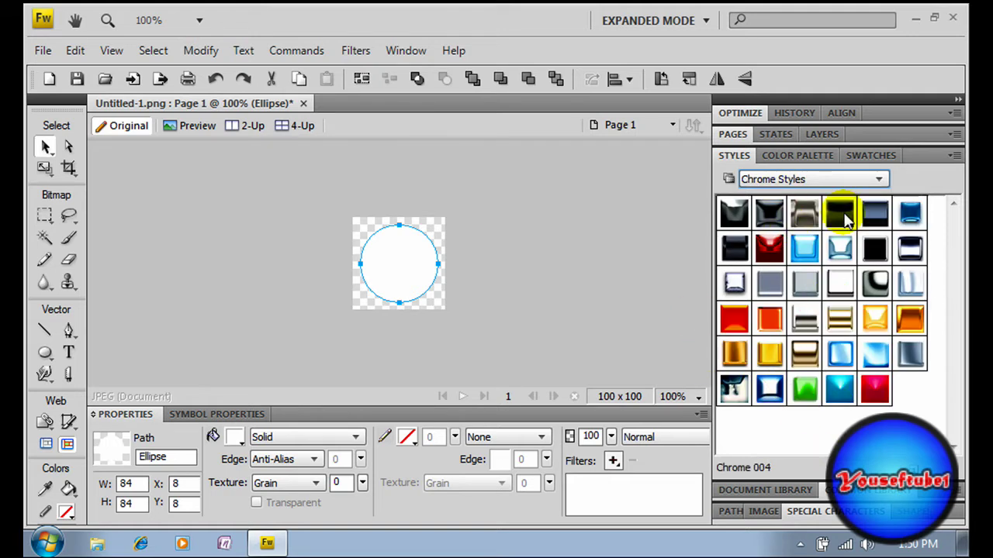
{"action": "left_click", "coordinate": [769, 216]}
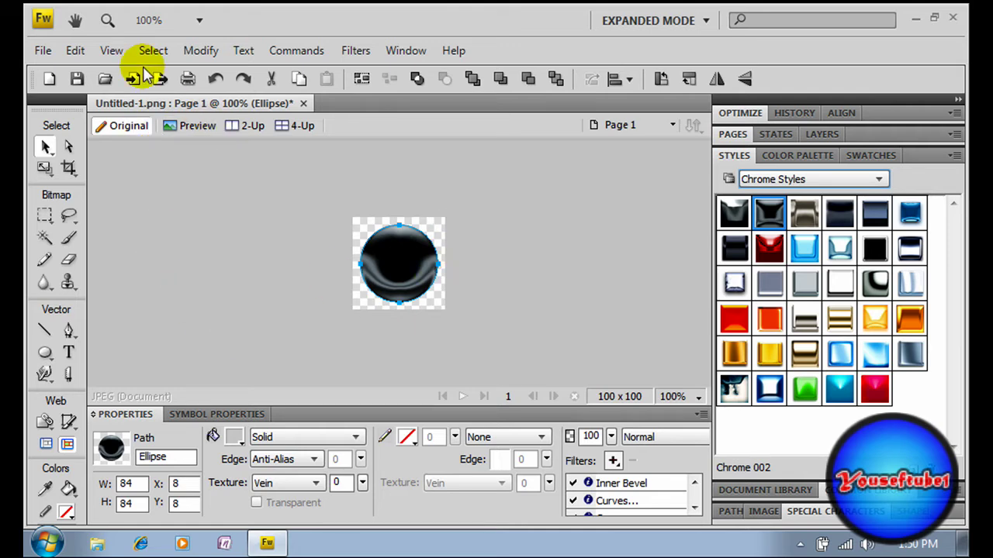
{"action": "left_click", "coordinate": [75, 50]}
- Remove the chrome style and give the circle a red linear gradient fill
{"action": "left_click", "coordinate": [105, 73]}
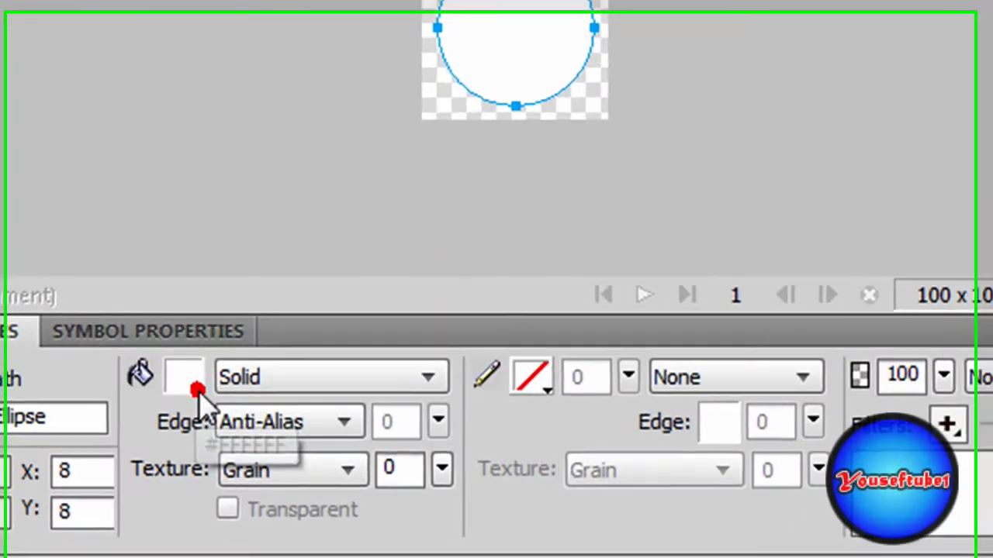
{"action": "left_click", "coordinate": [241, 445]}
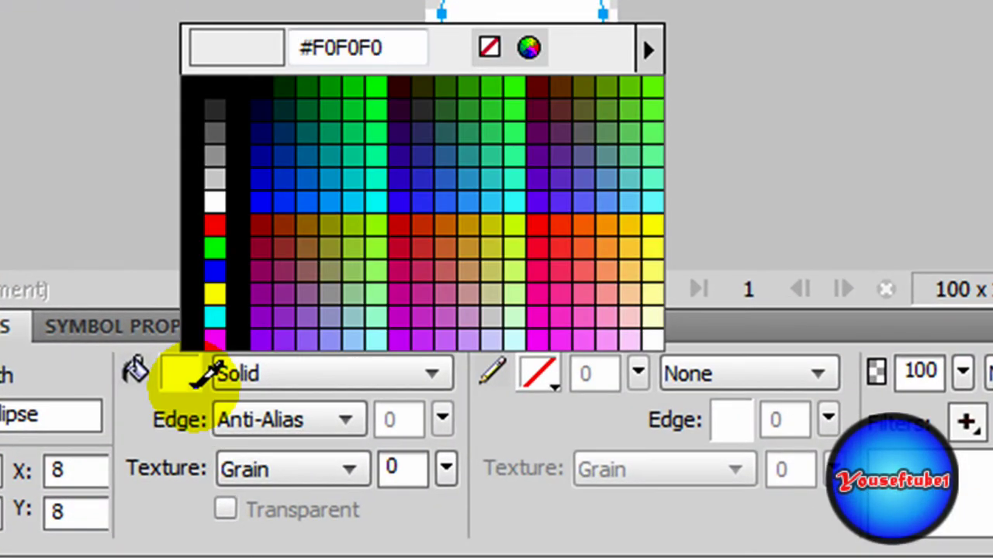
{"action": "left_click", "coordinate": [217, 225]}
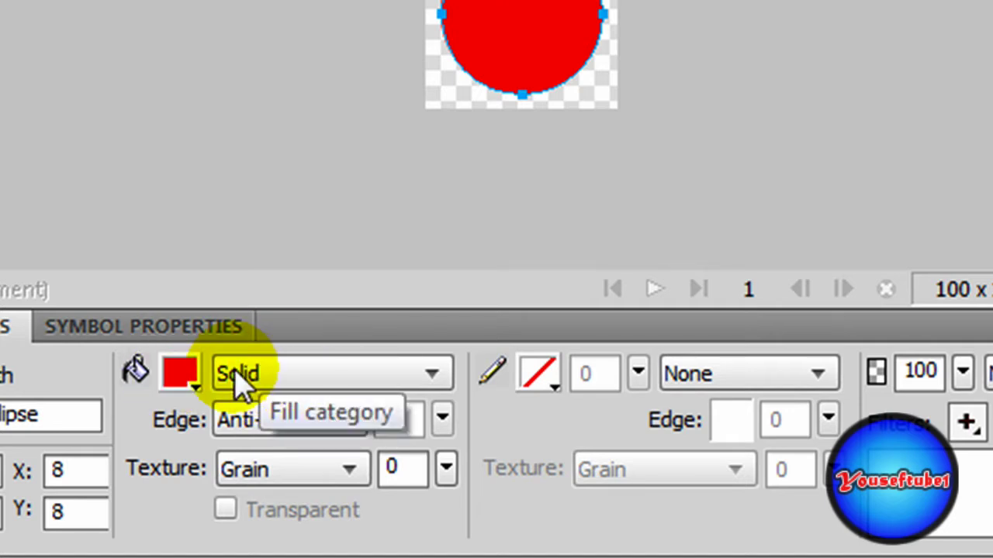
{"action": "left_click", "coordinate": [432, 377]}
{"action": "mouse_move", "coordinate": [428, 234]}
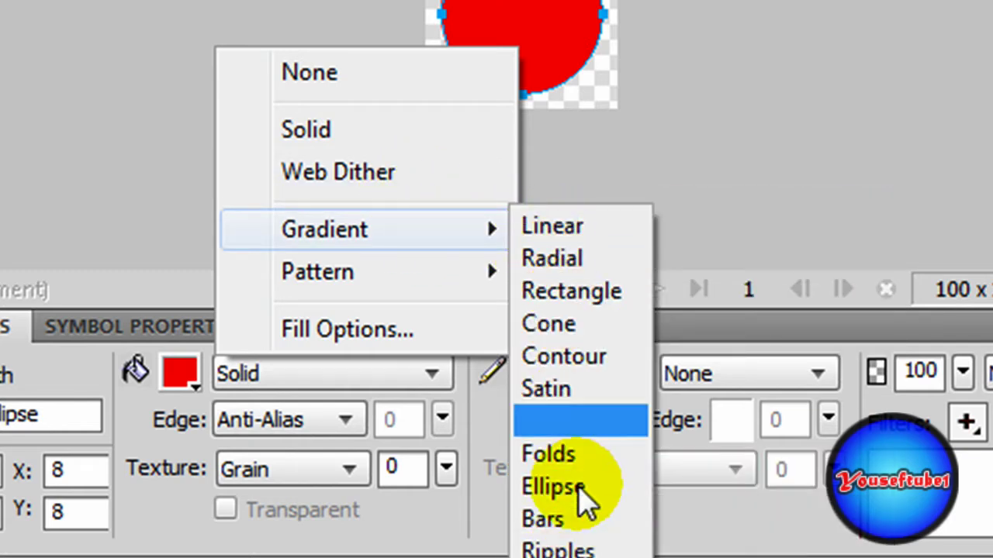
{"action": "left_click", "coordinate": [594, 233]}
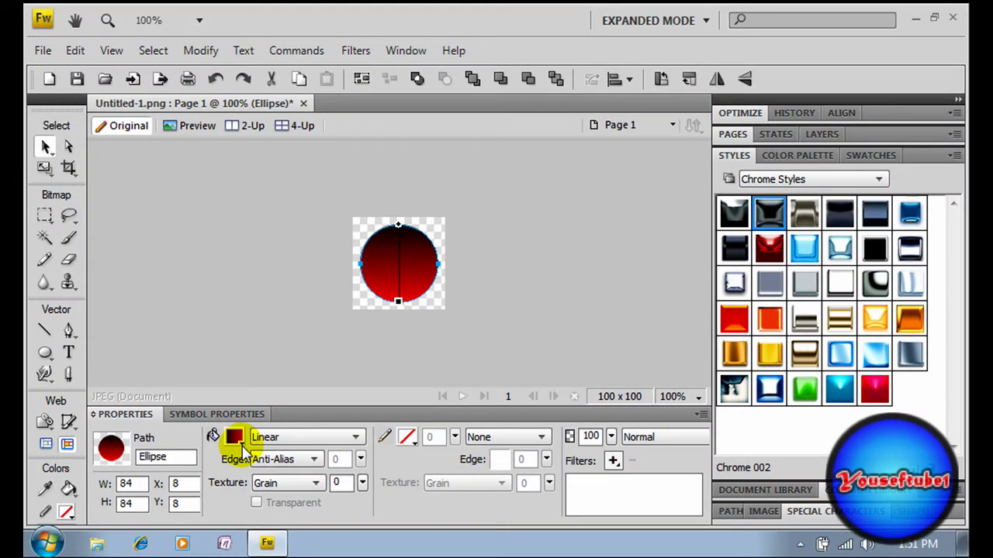
- Set the gradient stops to bright red and dark red #990000, then deselect
{"action": "left_click", "coordinate": [238, 442]}
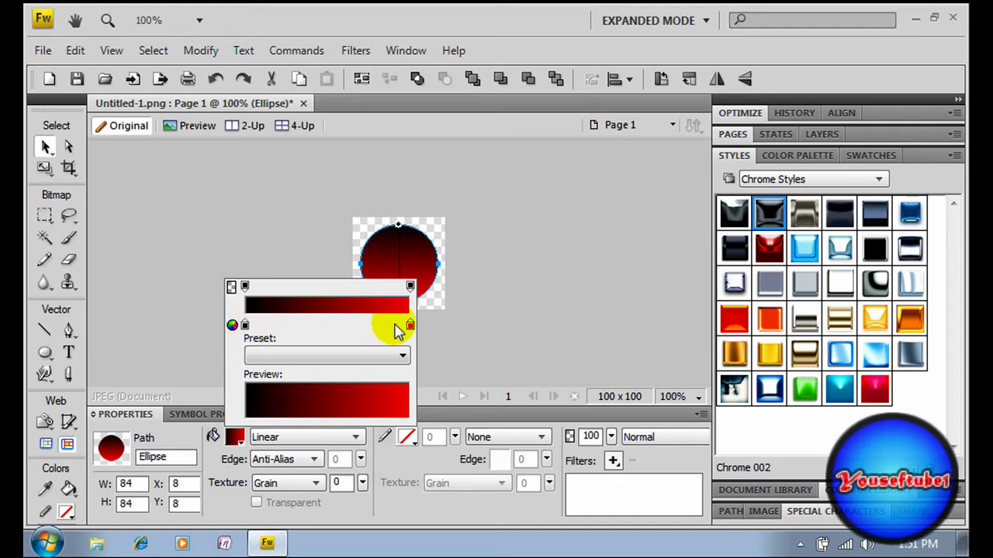
{"action": "left_click", "coordinate": [245, 325]}
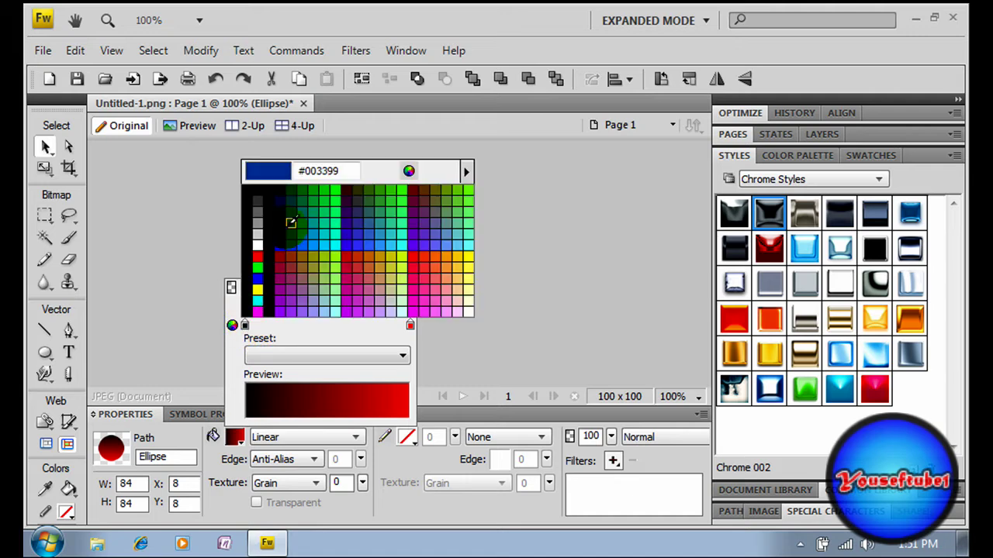
{"action": "left_click", "coordinate": [261, 254]}
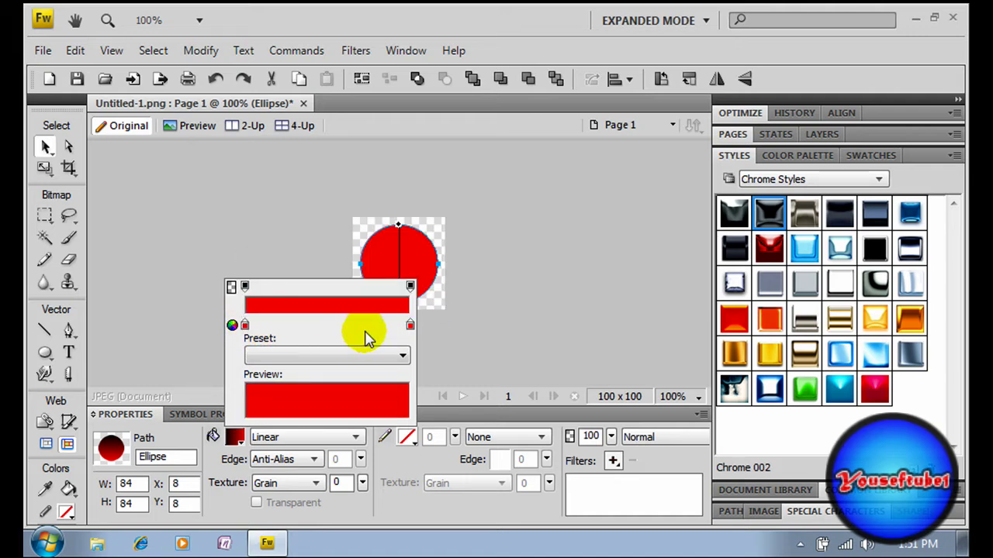
{"action": "left_click", "coordinate": [410, 324]}
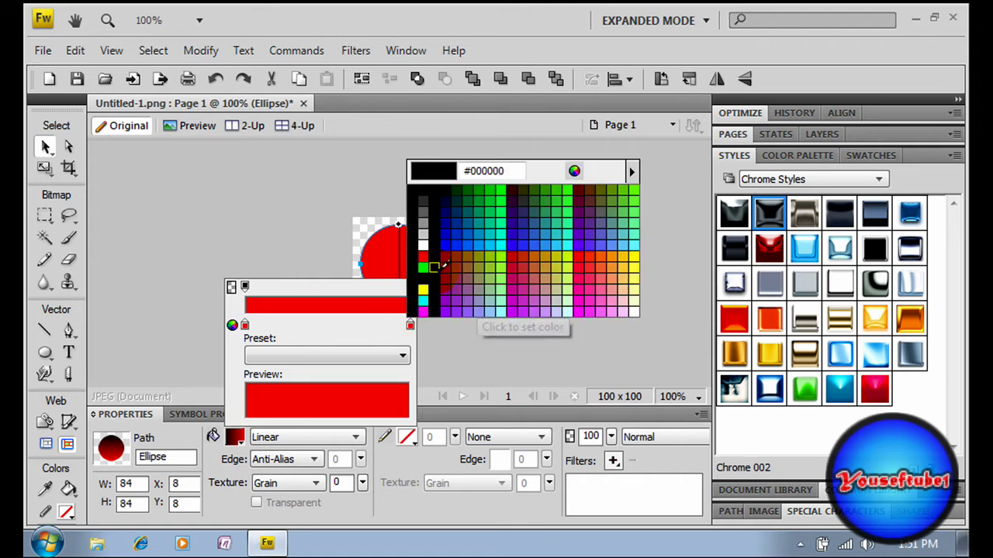
{"action": "left_click", "coordinate": [448, 256]}
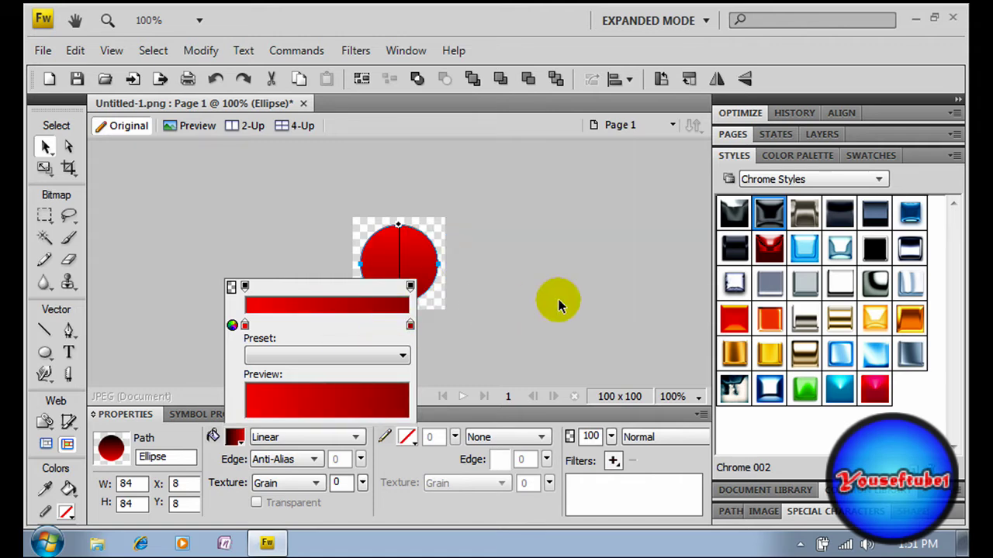
{"action": "left_click", "coordinate": [559, 303]}
{"action": "left_click", "coordinate": [382, 342]}
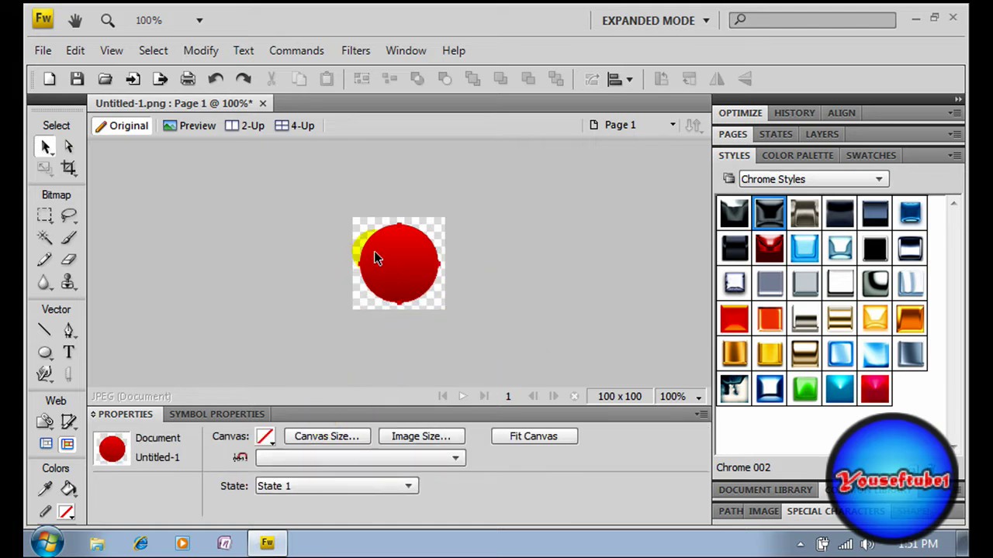
- Give the circle a black 1-Pixel Soft outline with a 4 px tip size
{"action": "left_click", "coordinate": [173, 381]}
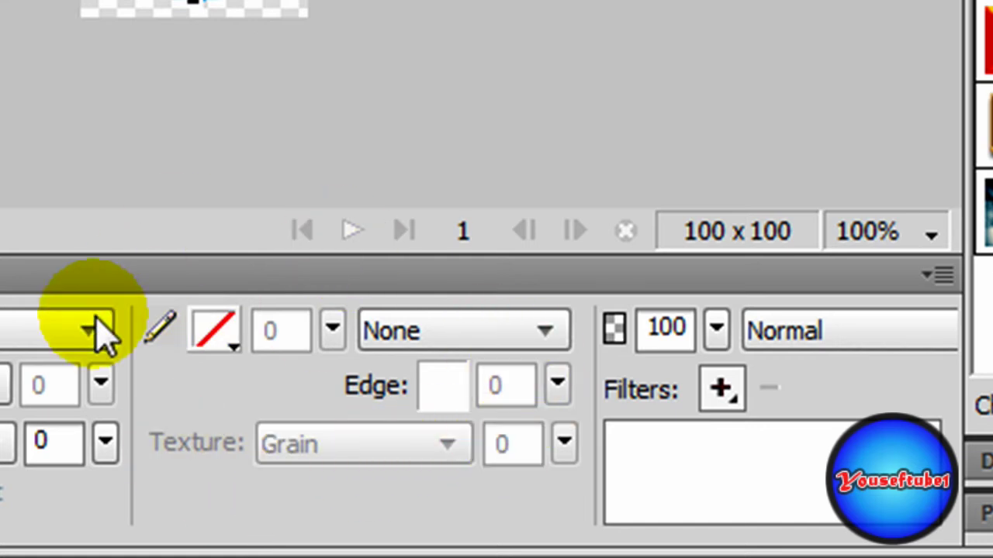
{"action": "left_click", "coordinate": [233, 351]}
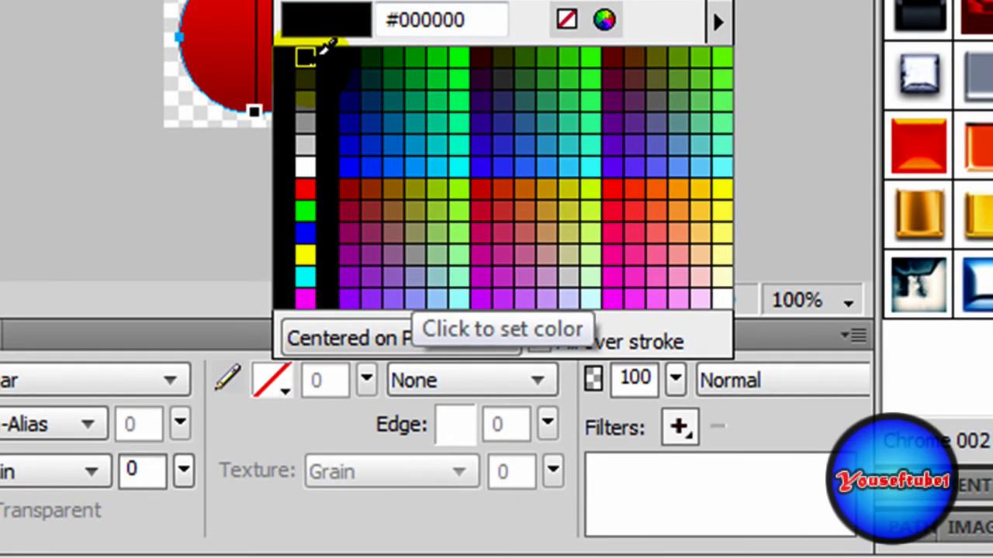
{"action": "left_click", "coordinate": [289, 10]}
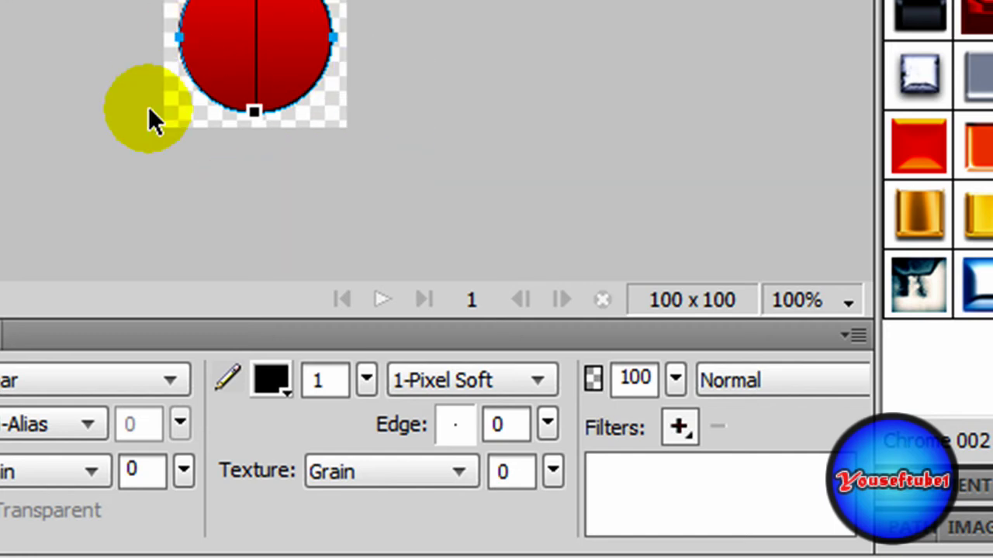
{"action": "left_click", "coordinate": [325, 378]}
{"action": "type", "text": "23"}
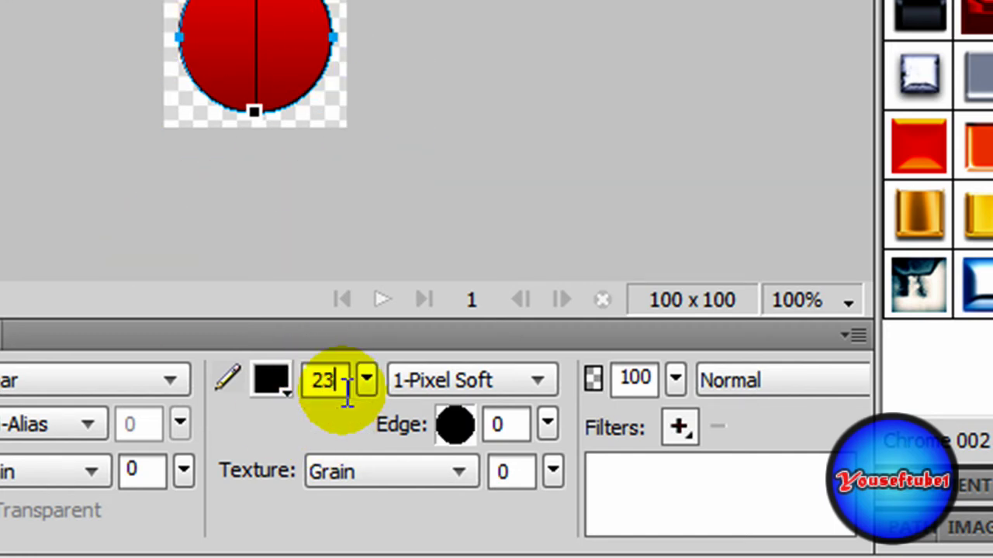
{"action": "key", "text": "BackSpace"}
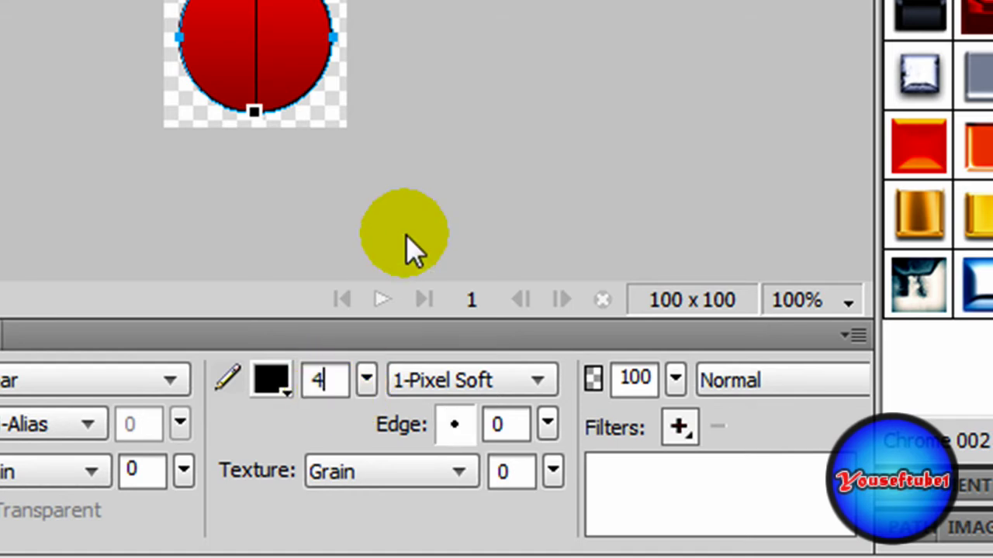
{"action": "left_click", "coordinate": [444, 125]}
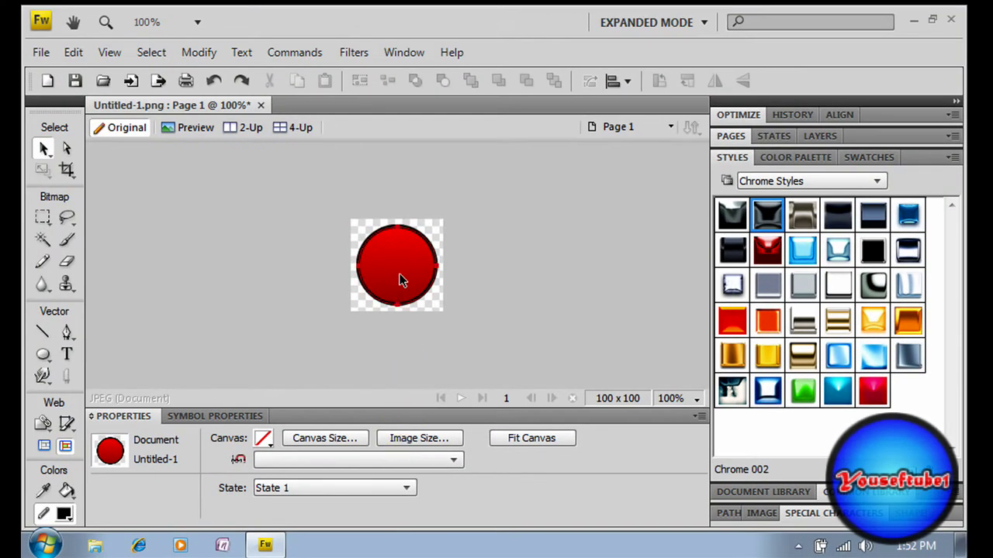
- Reselect the circle and increase the outline tip size to 5 px
{"action": "left_click", "coordinate": [363, 222]}
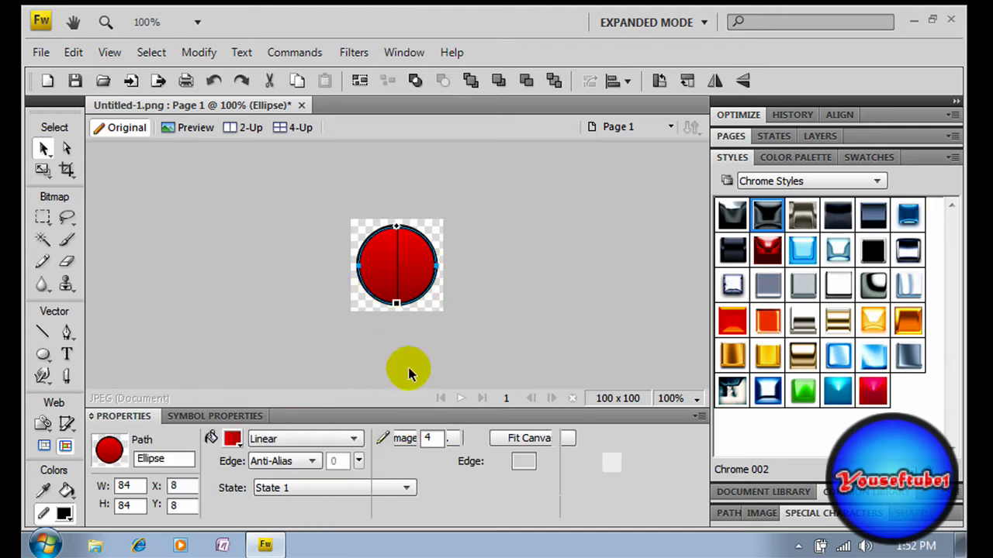
{"action": "double_click", "coordinate": [432, 437]}
{"action": "key", "text": "BackSpace"}
{"action": "type", "text": "5"}
{"action": "left_click", "coordinate": [497, 256]}
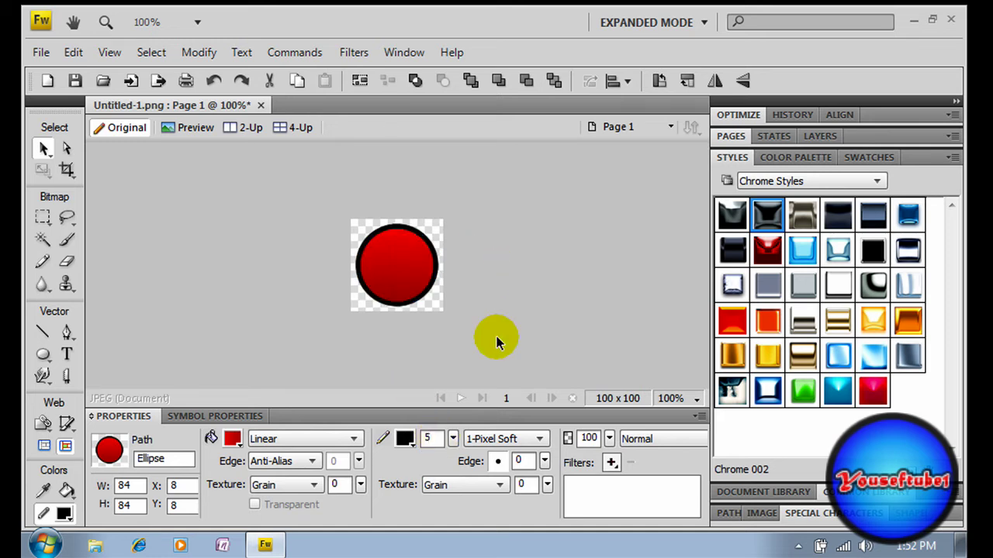
{"action": "left_click", "coordinate": [174, 261]}
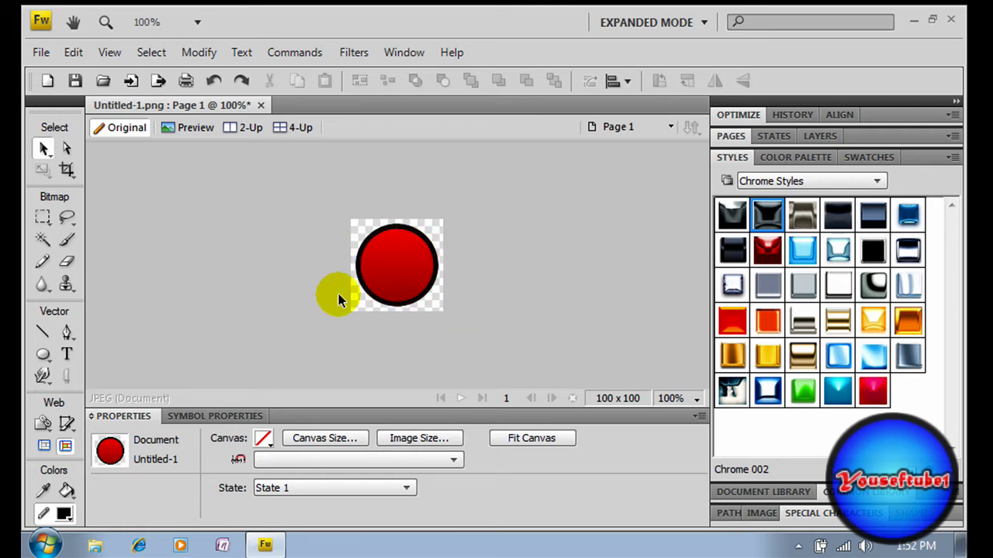
- Type 'YT1' in a text box across the circle's middle and select it
{"action": "left_click", "coordinate": [67, 354]}
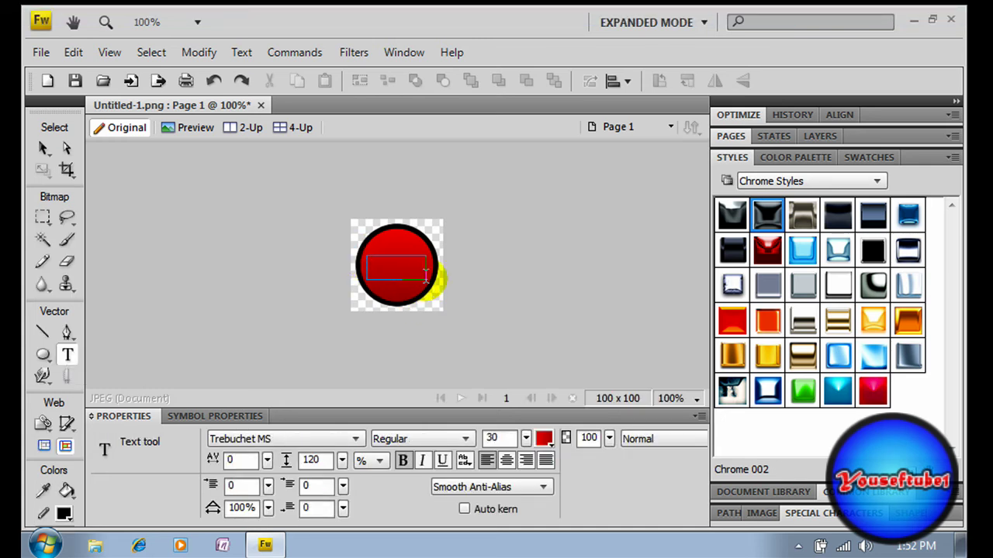
{"action": "left_click_drag", "start_coordinate": [426, 273], "coordinate": [429, 279]}
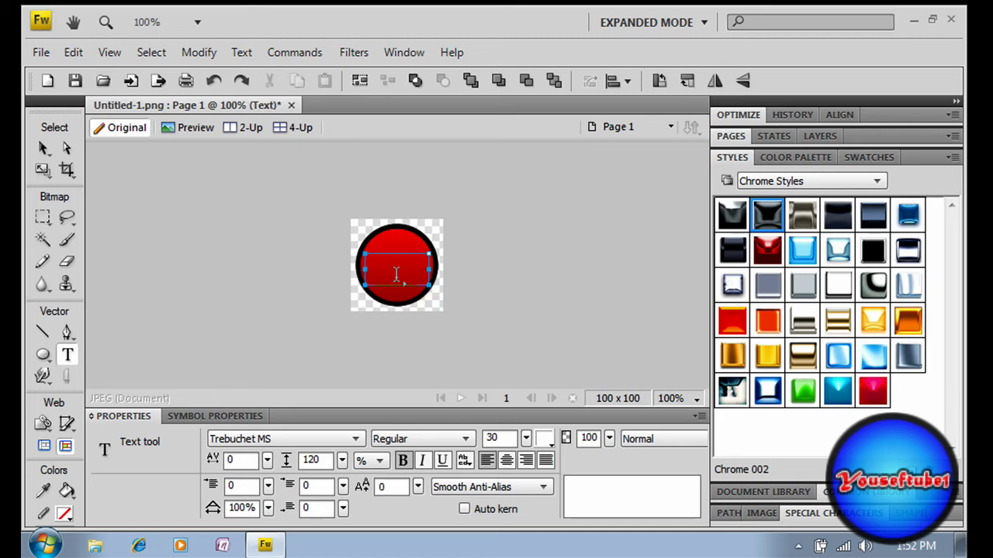
{"action": "type", "text": "YT1"}
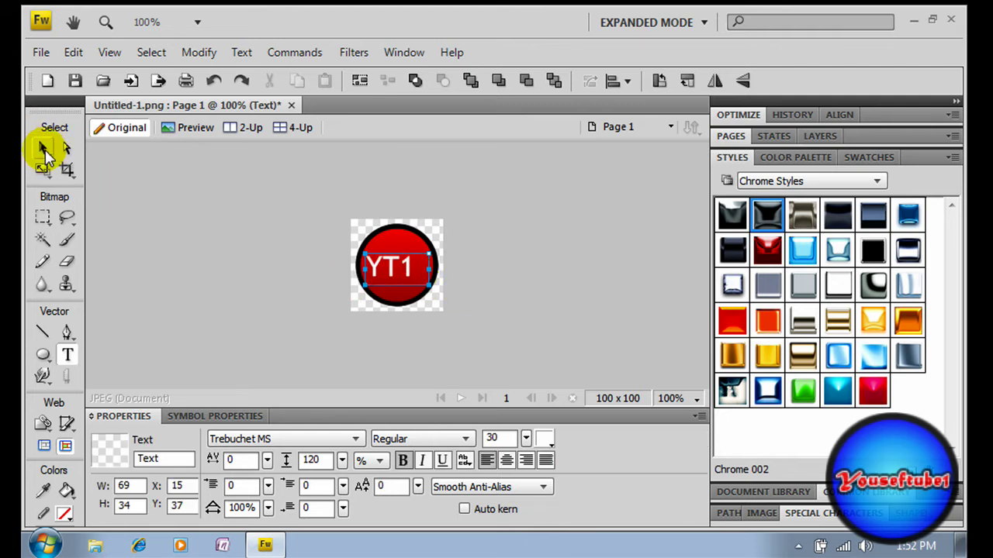
{"action": "left_click", "coordinate": [44, 151]}
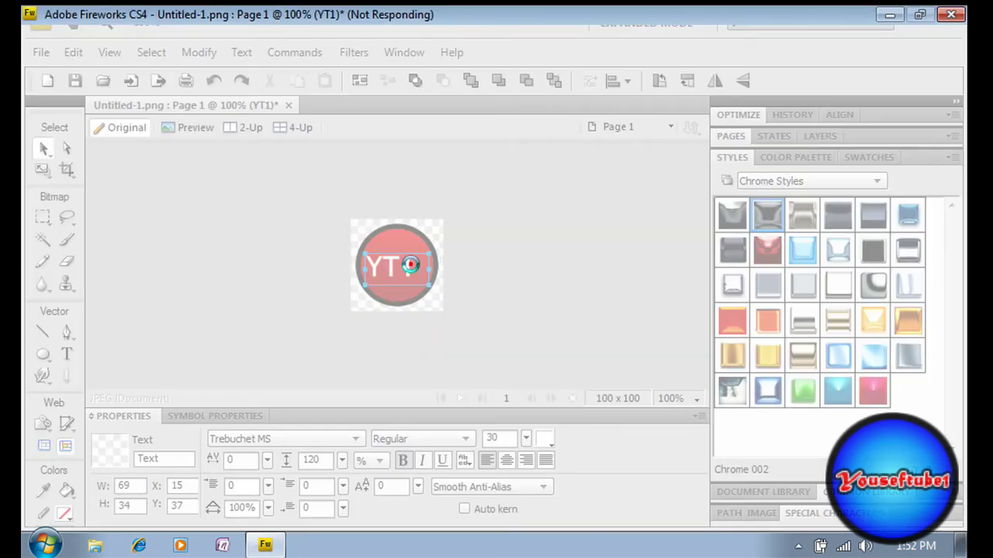
{"action": "left_click", "coordinate": [410, 265]}
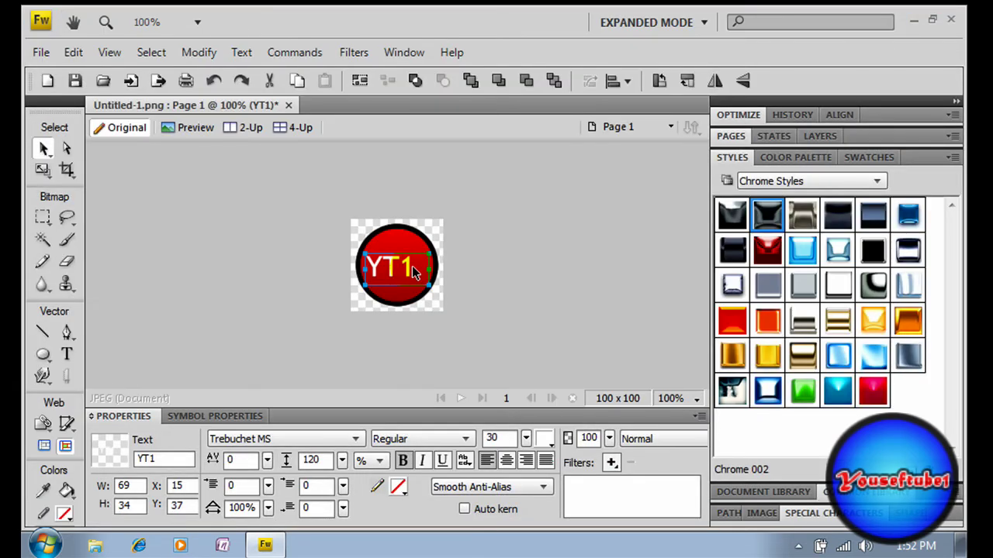
- Select the YT1 characters and colour them blue #0000CC
{"action": "double_click", "coordinate": [412, 269]}
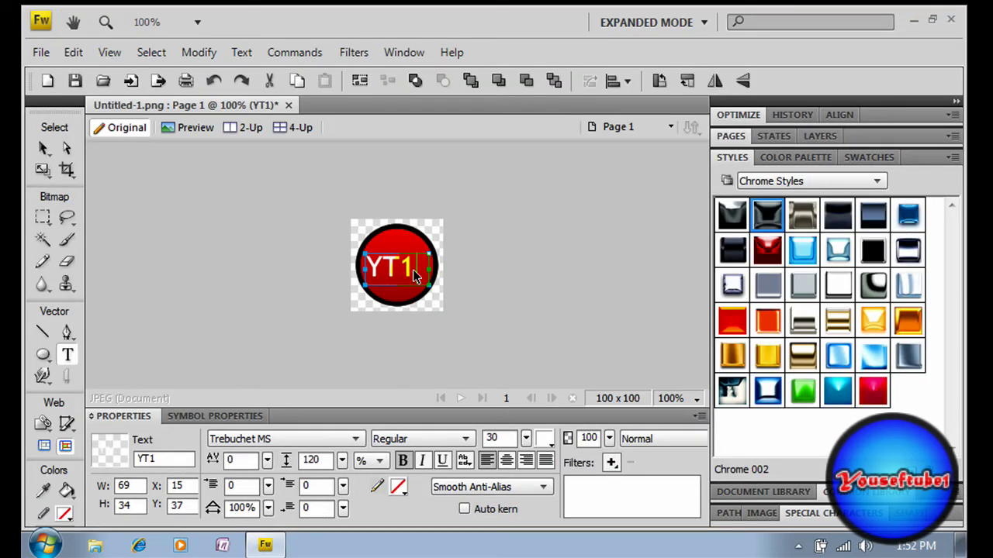
{"action": "left_click", "coordinate": [347, 272]}
{"action": "left_click_drag", "start_coordinate": [347, 272], "coordinate": [390, 273]}
{"action": "left_click", "coordinate": [426, 288]}
{"action": "double_click", "coordinate": [426, 288]}
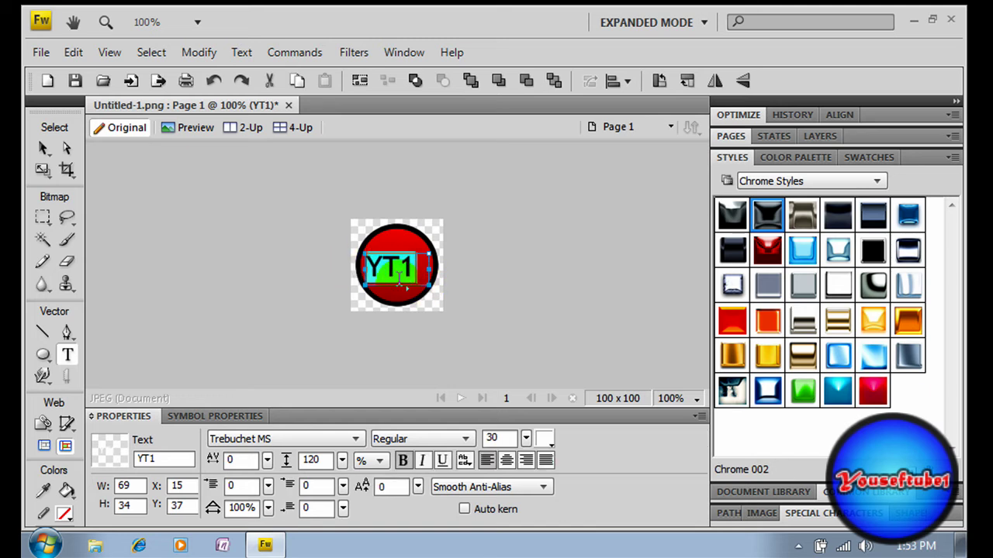
{"action": "left_click", "coordinate": [547, 441]}
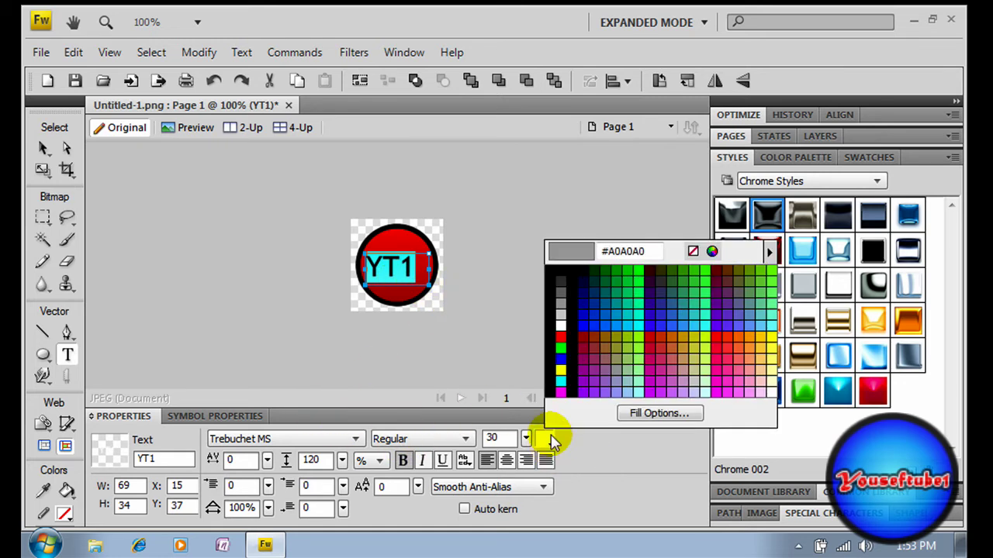
{"action": "left_click", "coordinate": [584, 313]}
{"action": "left_click", "coordinate": [505, 264]}
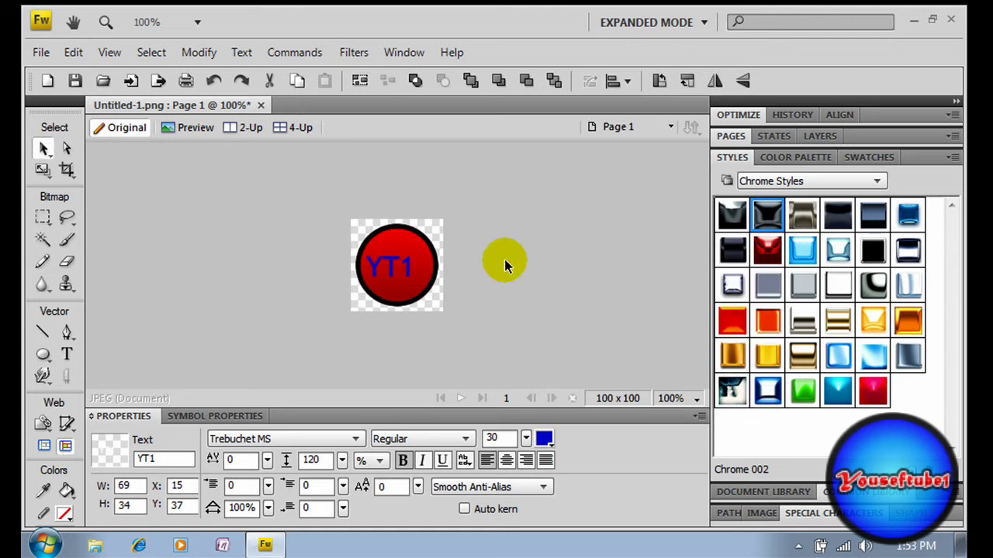
{"action": "key", "text": "ctrl+z"}
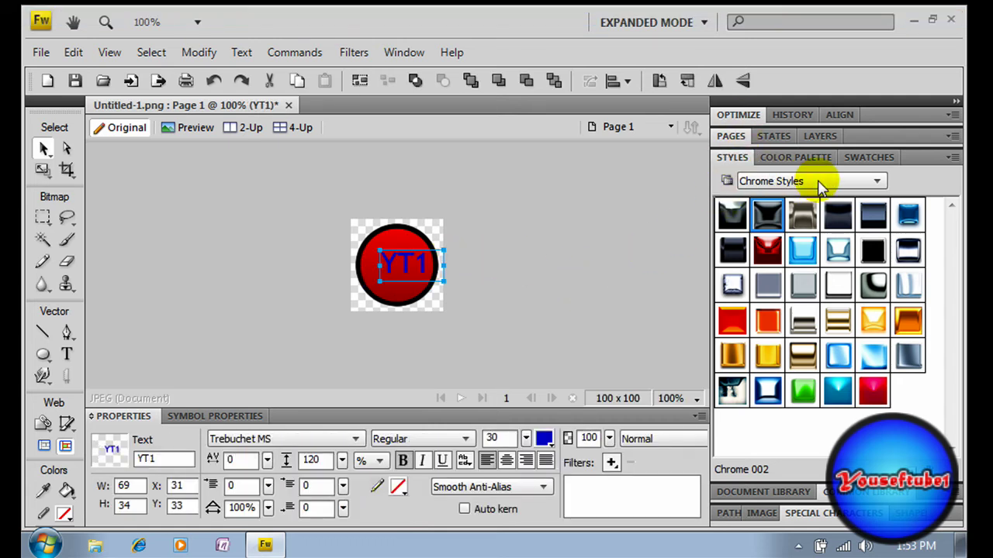
- Apply the orange-outlined style from the Text Corporate Styles library to YT1
{"action": "left_click", "coordinate": [877, 183]}
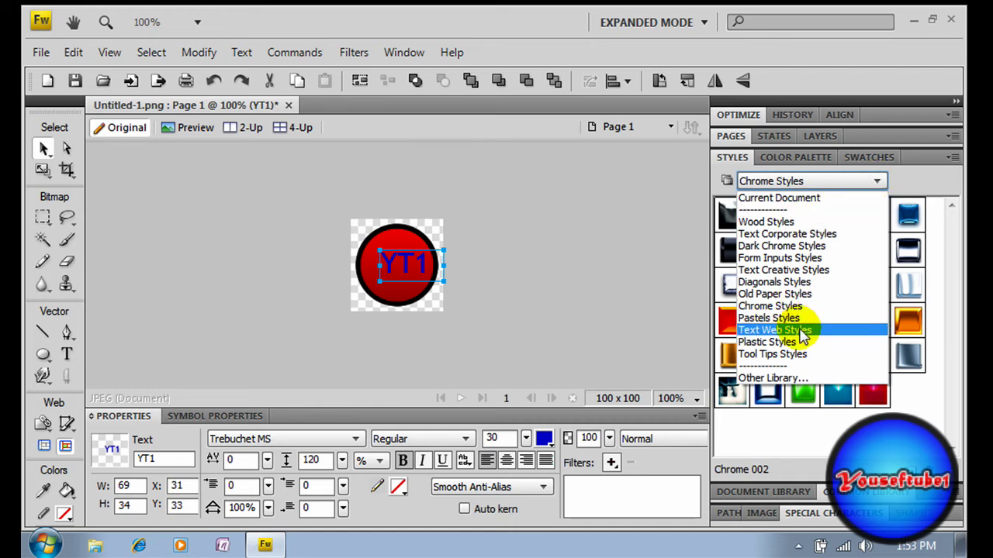
{"action": "left_click", "coordinate": [803, 332]}
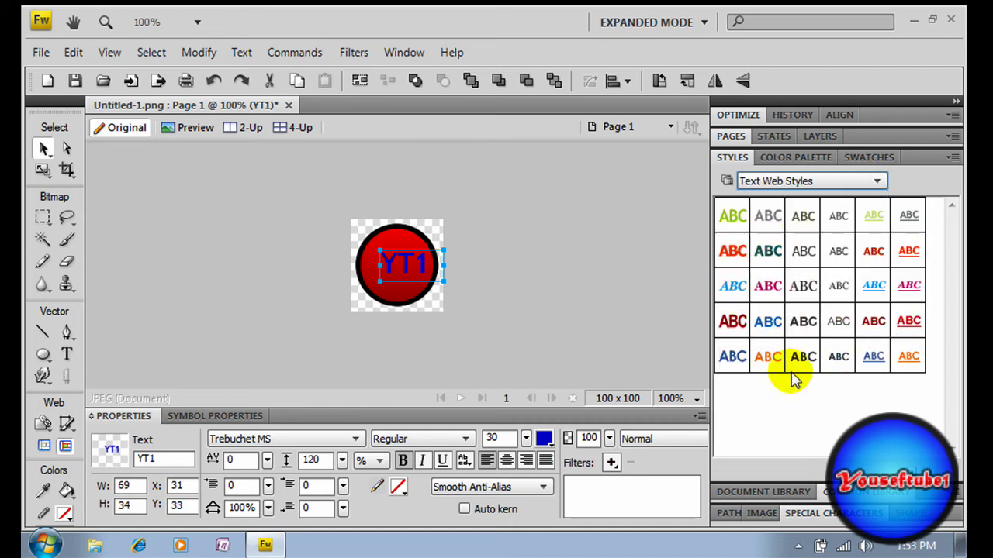
{"action": "left_click", "coordinate": [864, 181]}
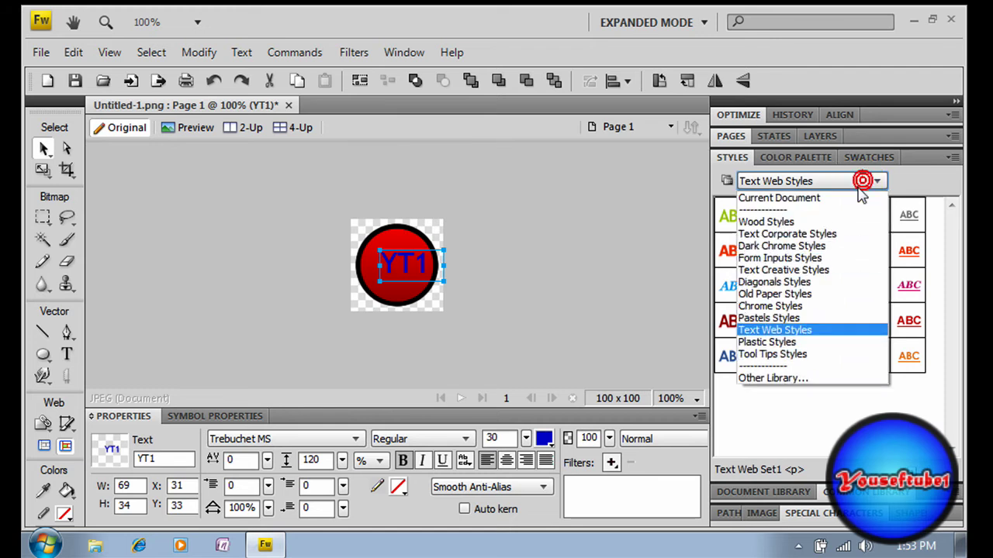
{"action": "left_click", "coordinate": [828, 236]}
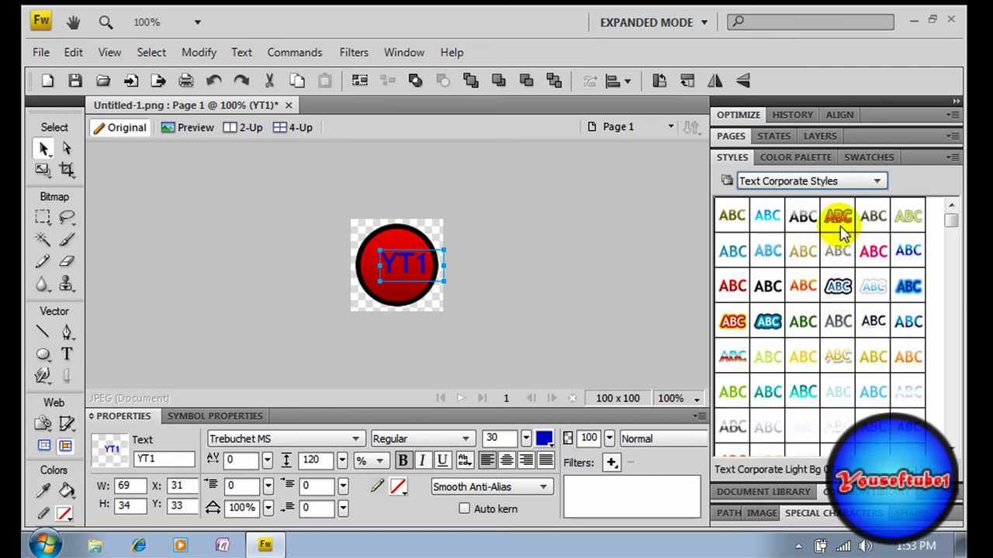
{"action": "left_click", "coordinate": [737, 323]}
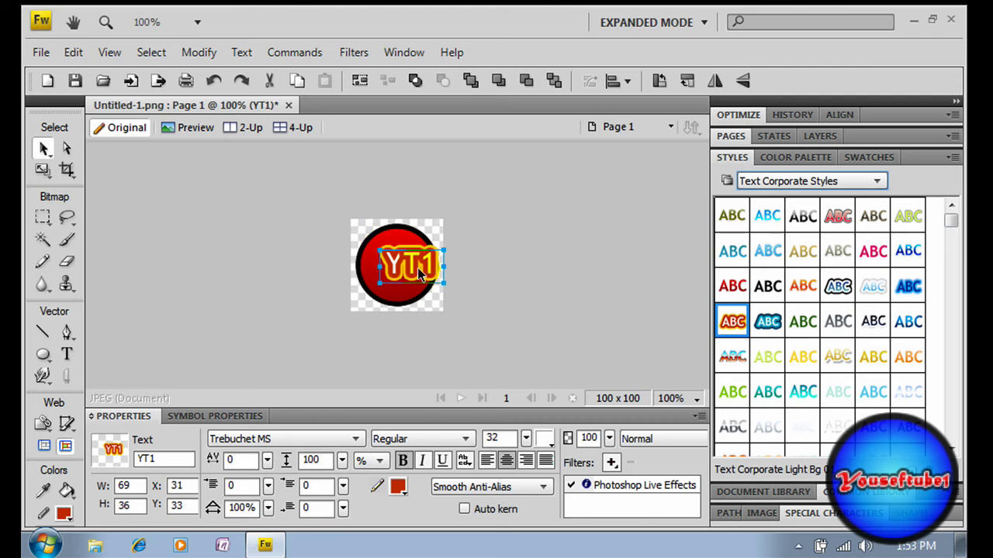
- Drag and nudge the YT1 text down to the circle's centre
{"action": "left_click_drag", "start_coordinate": [414, 272], "coordinate": [395, 271]}
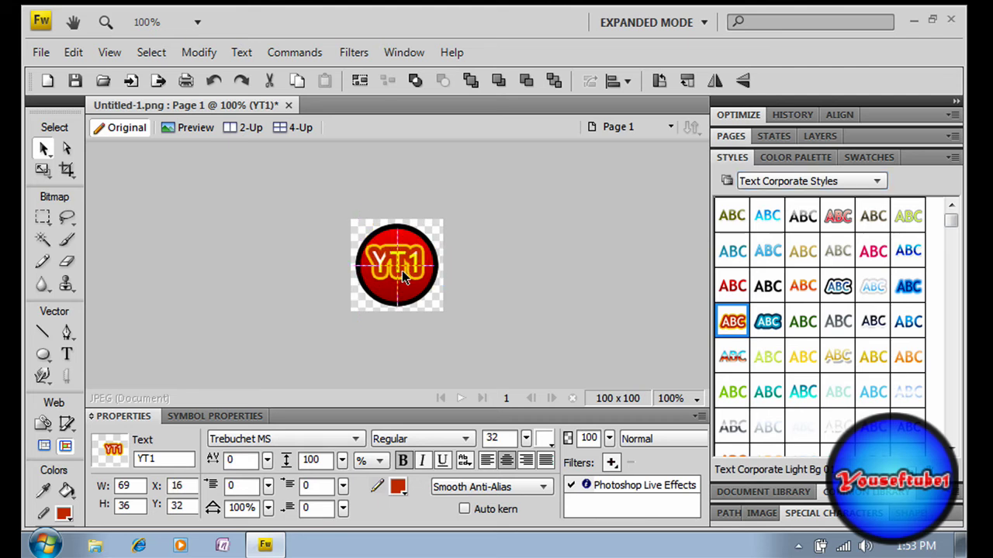
{"action": "left_click", "coordinate": [575, 251]}
{"action": "left_click", "coordinate": [527, 272]}
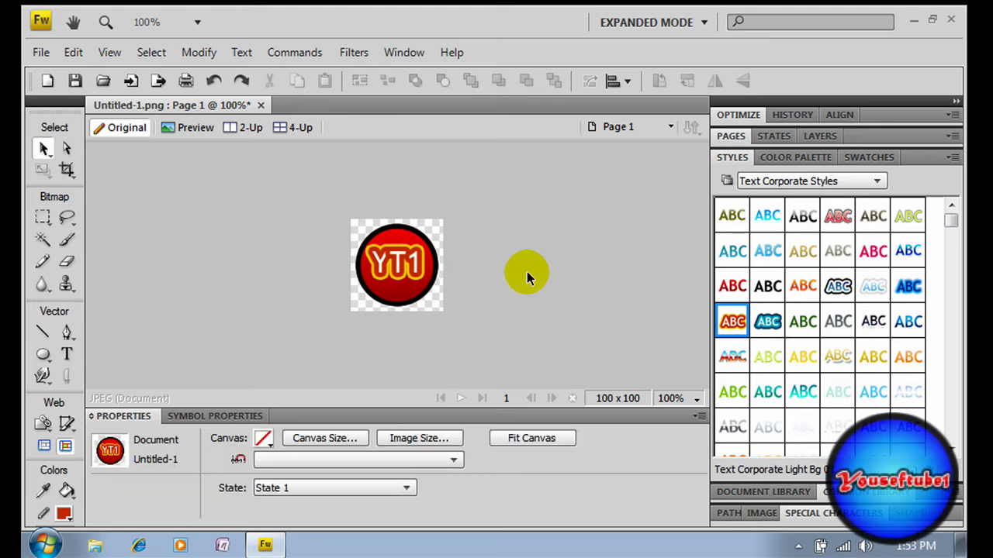
{"action": "left_click", "coordinate": [394, 266]}
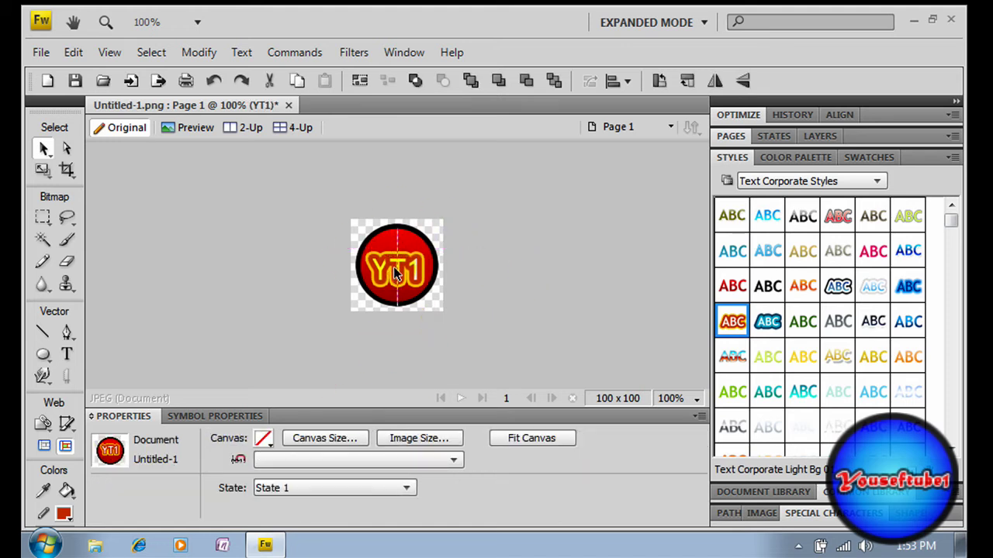
{"action": "key", "text": "Down"}
{"action": "key", "text": "Down"}
{"action": "key", "text": "Down"}
{"action": "key", "text": "Down"}
{"action": "key", "text": "Down"}
{"action": "key", "text": "Down"}
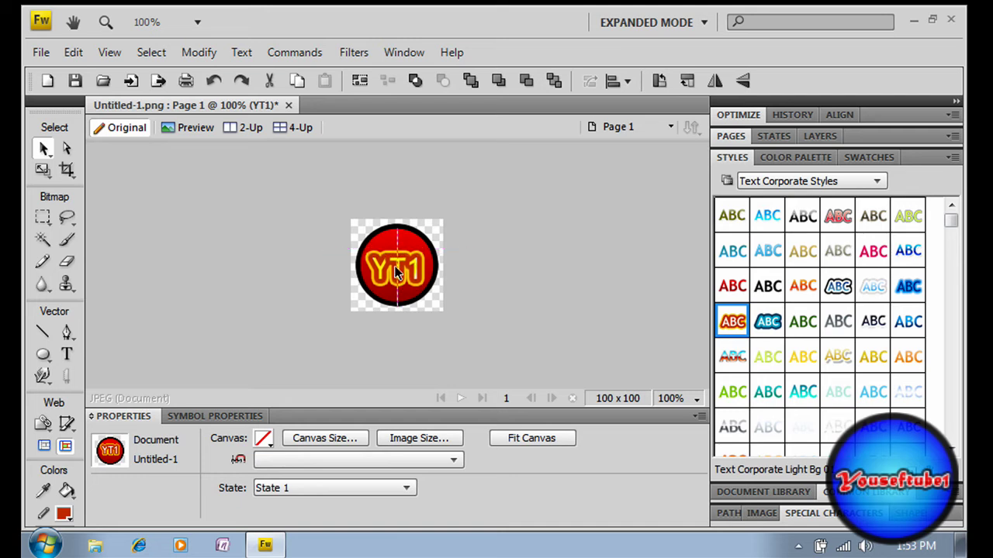
{"action": "left_click", "coordinate": [478, 248]}
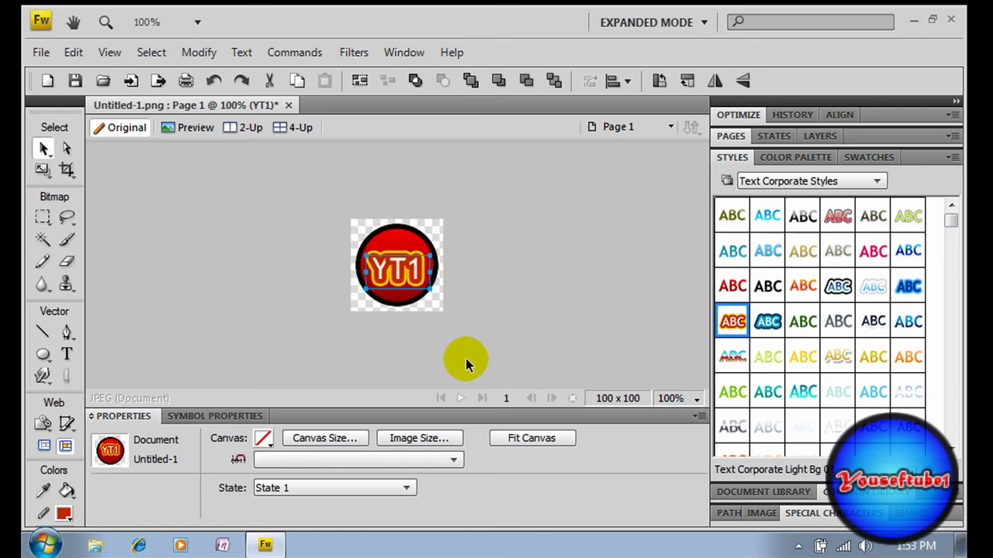
{"action": "left_click", "coordinate": [415, 273]}
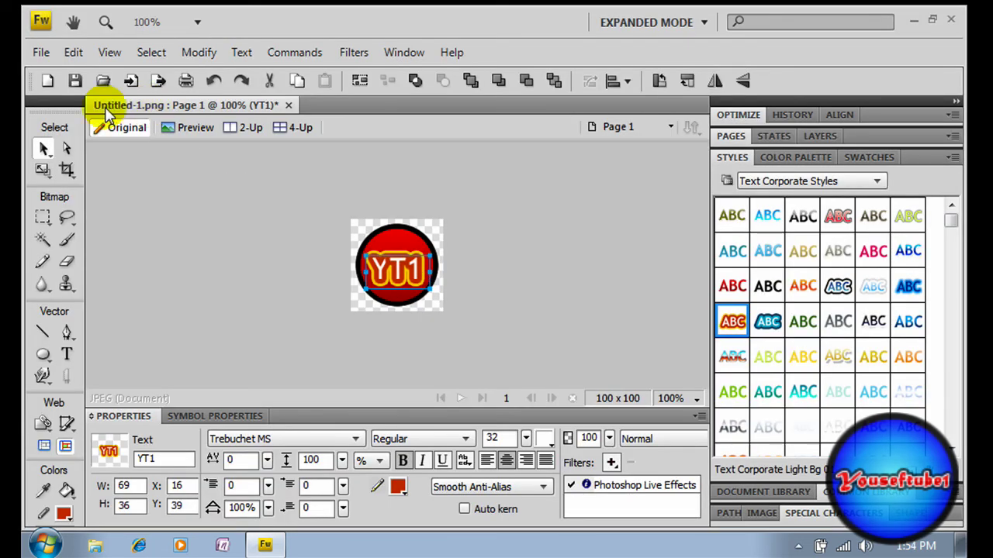
{"action": "left_click", "coordinate": [244, 235]}
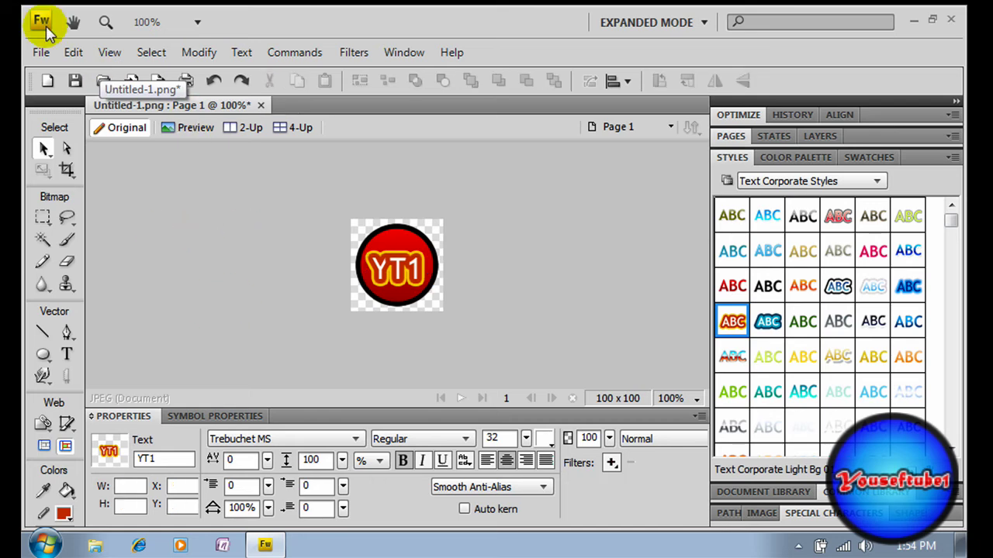
- Save the document as 'Example' with the Fireworks PNG file type
{"action": "left_click", "coordinate": [41, 55]}
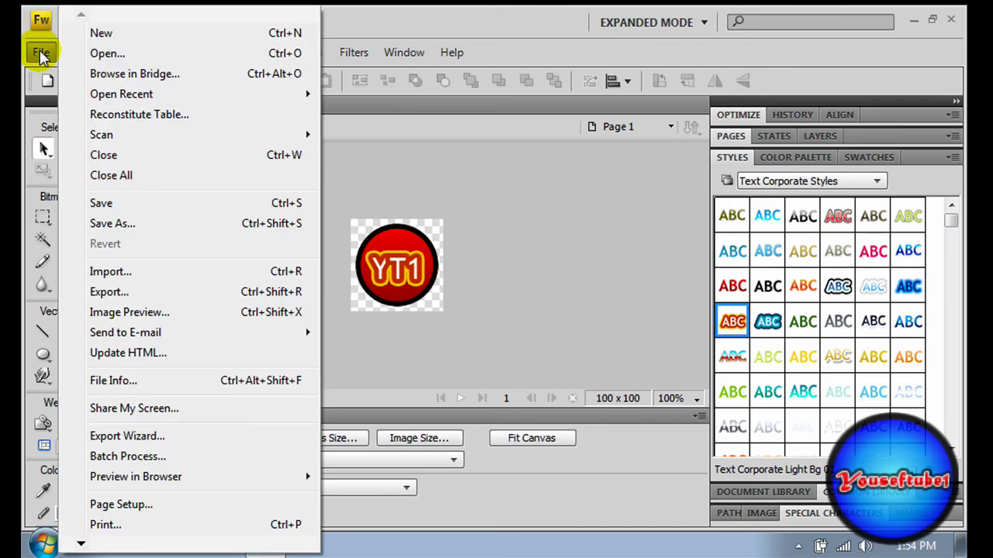
{"action": "left_click", "coordinate": [163, 225]}
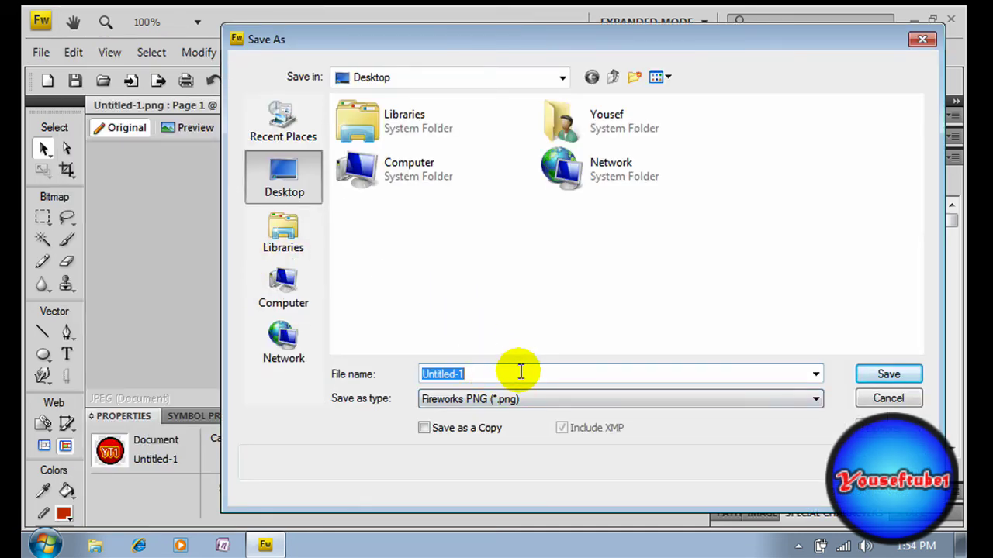
{"action": "type", "text": "Eample"}
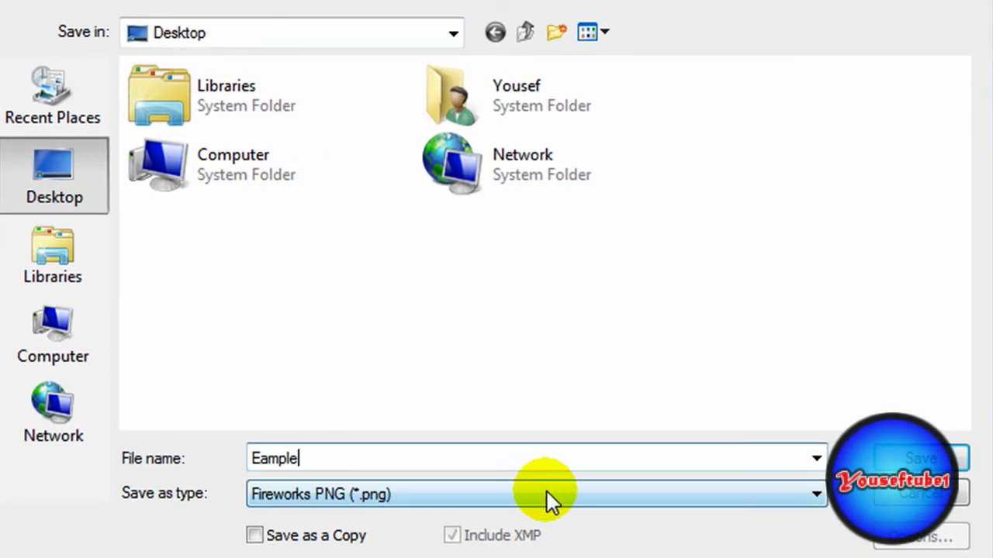
{"action": "left_click", "coordinate": [547, 492]}
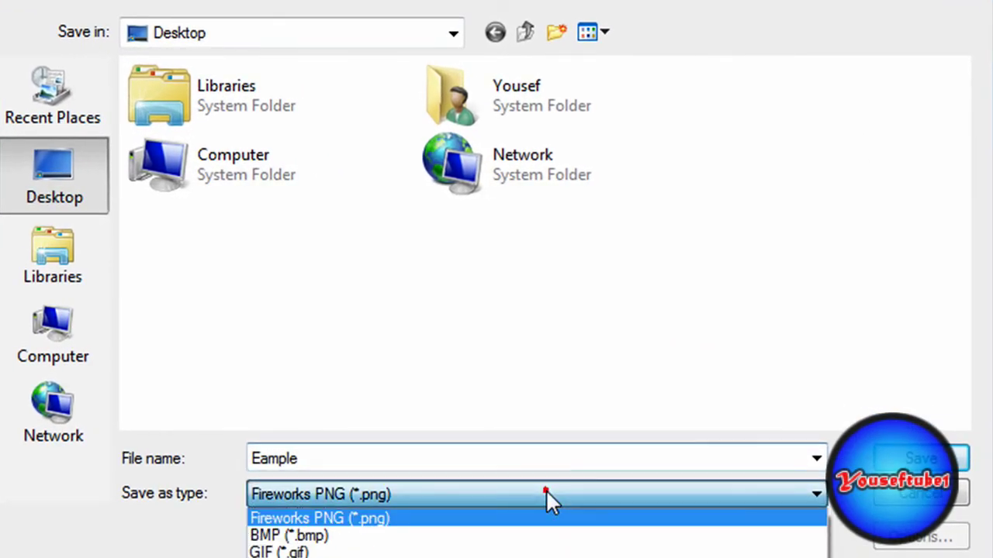
{"action": "left_click", "coordinate": [344, 520]}
{"action": "left_click", "coordinate": [383, 501]}
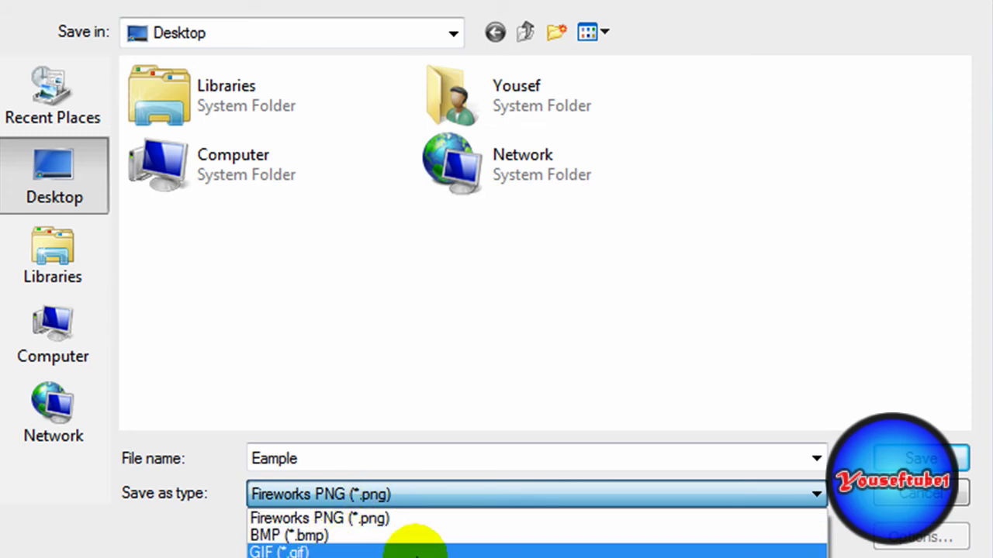
{"action": "left_click", "coordinate": [342, 469]}
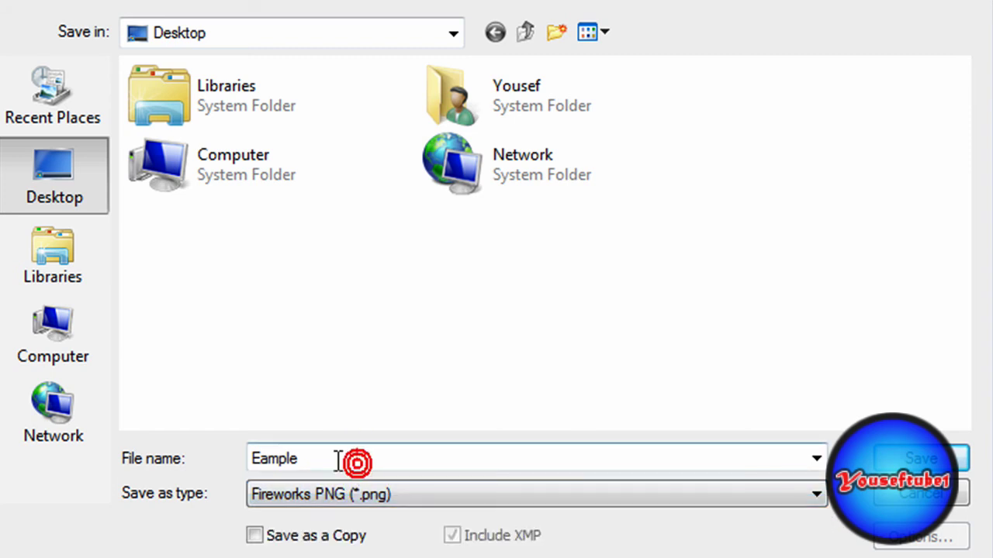
{"action": "left_click_drag", "start_coordinate": [345, 458], "coordinate": [255, 458]}
{"action": "left_click", "coordinate": [259, 457]}
{"action": "type", "text": "x"}
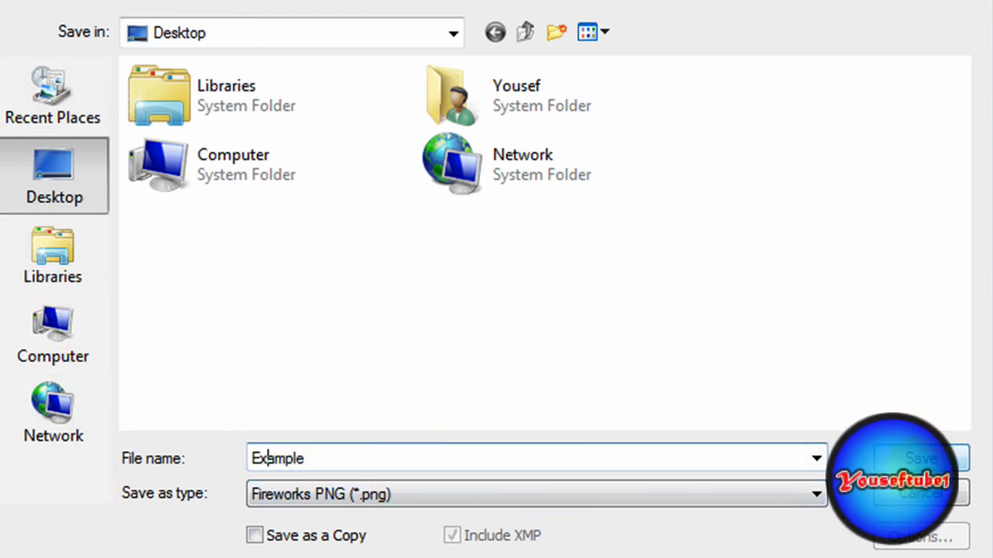
{"action": "left_click", "coordinate": [922, 457]}
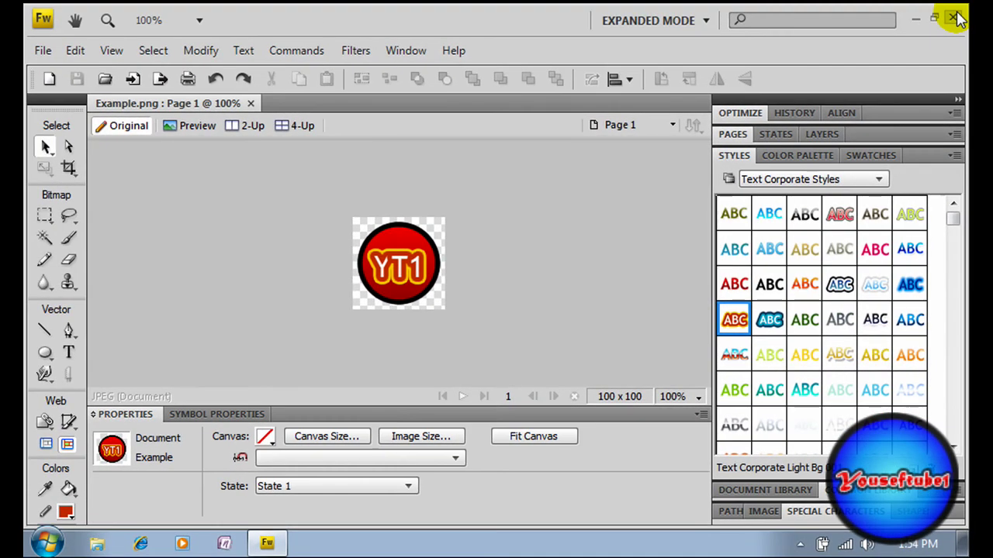
- Quit Fireworks, then open the desktop's Example.png via Open with > Windows Live Photo Gallery
{"action": "left_click", "coordinate": [959, 19]}
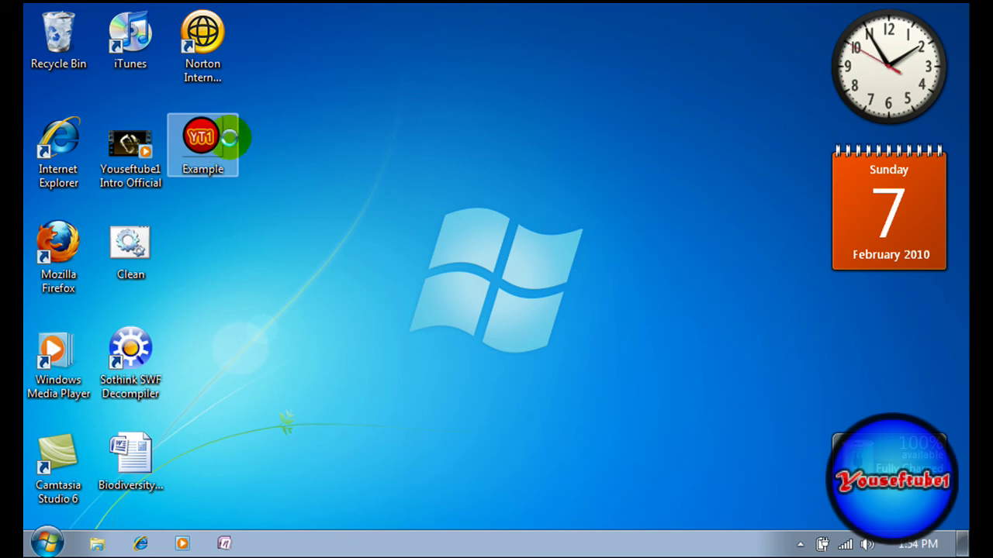
{"action": "right_click", "coordinate": [229, 138]}
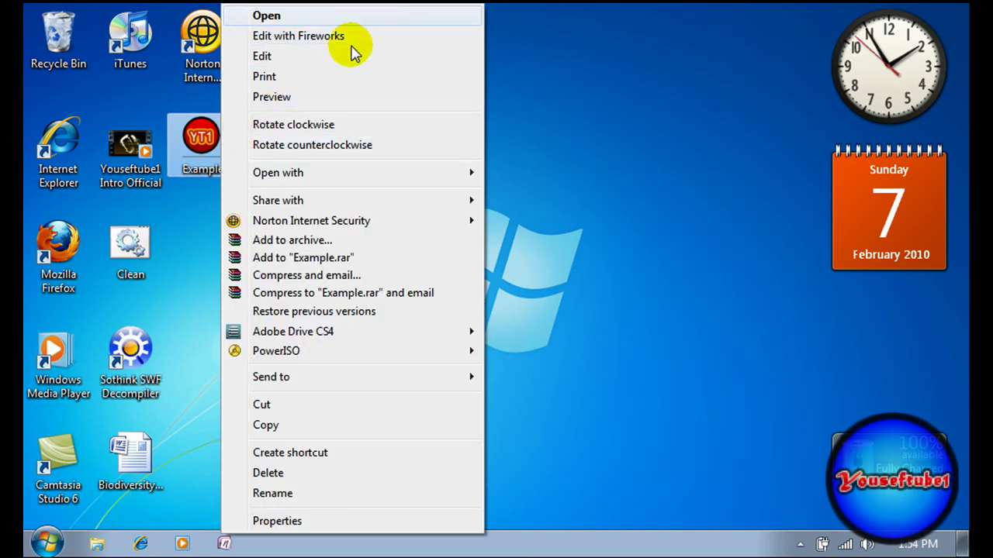
{"action": "mouse_move", "coordinate": [363, 174]}
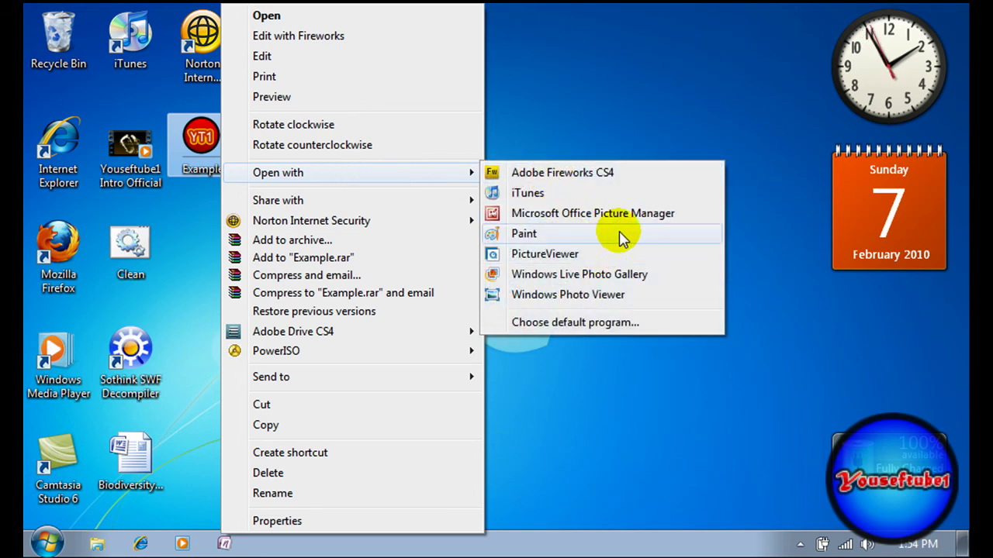
{"action": "left_click", "coordinate": [625, 275]}
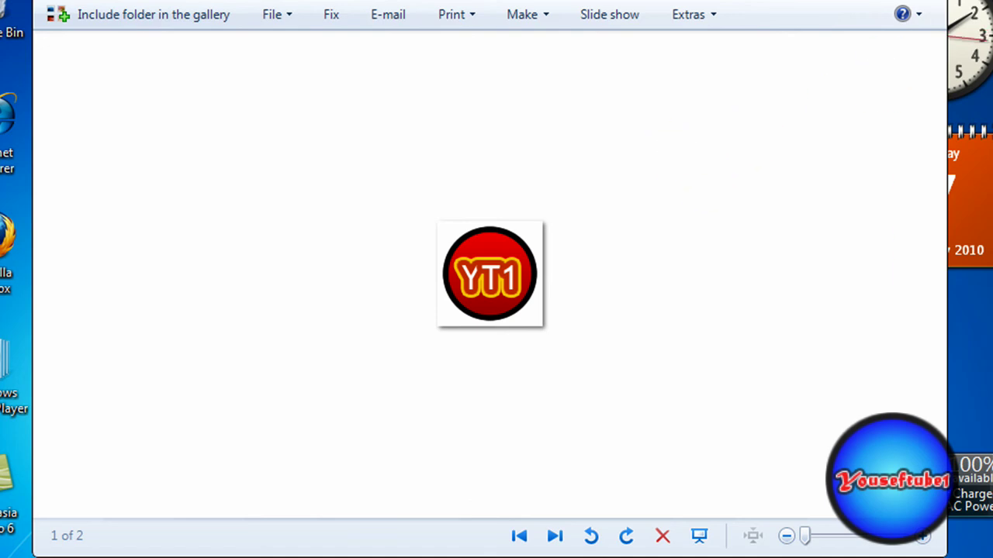
- Close Windows Live Photo Gallery with Alt+F4, returning to the desktop showing the Example thumbnail
{"action": "key", "text": "alt+F4"}
{"action": "left_click_drag", "start_coordinate": [342, 160], "coordinate": [635, 388]}
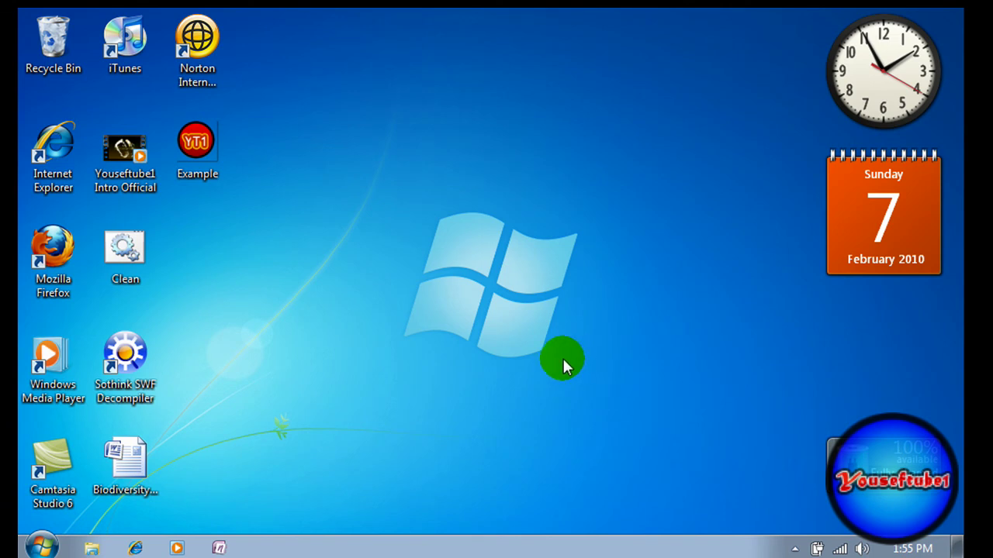